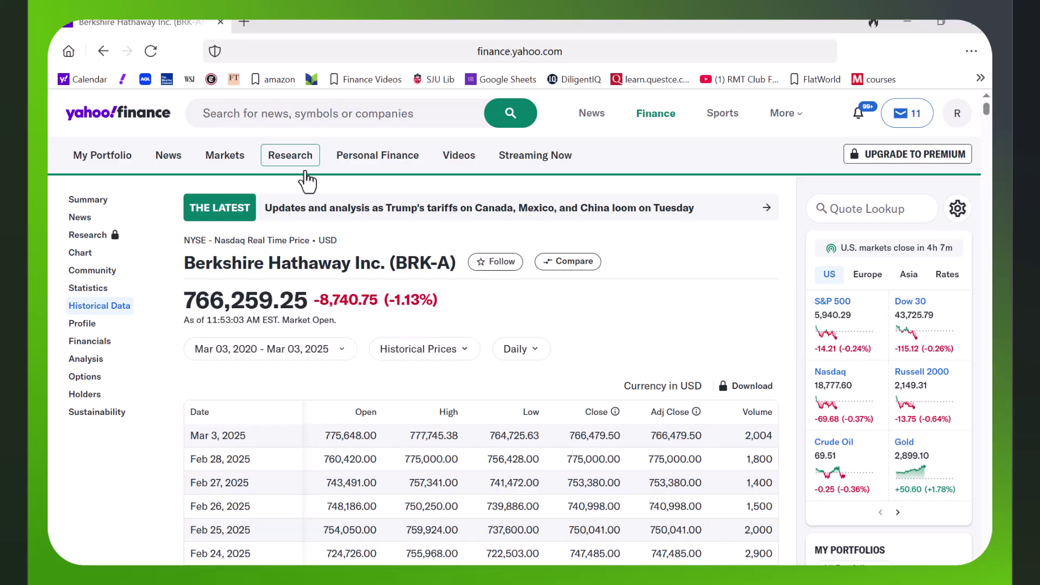
Show the data type options in the BRK-A Historical Prices dropdown.
mouse_move(301, 163)
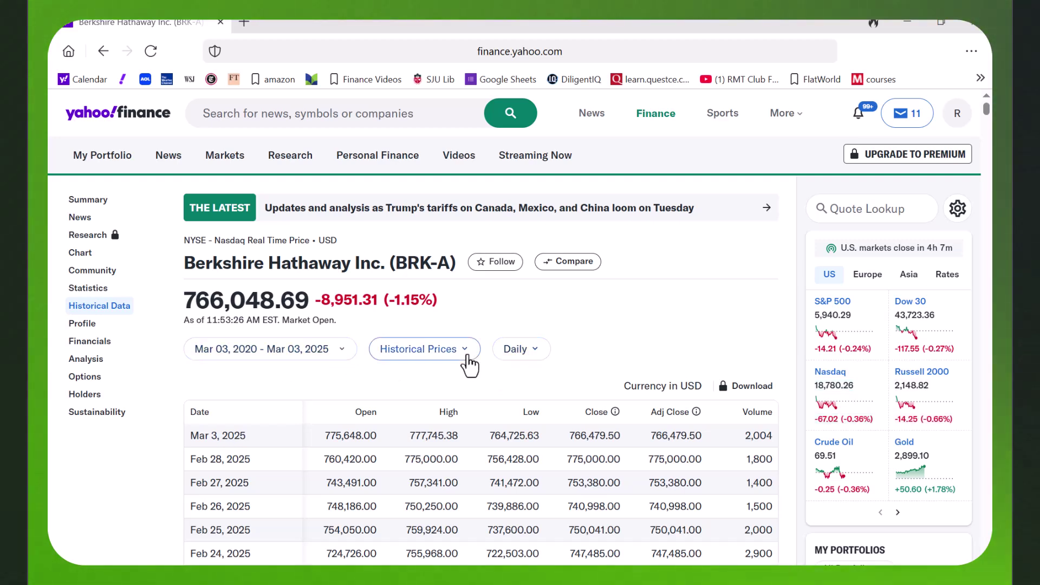
left_click(443, 358)
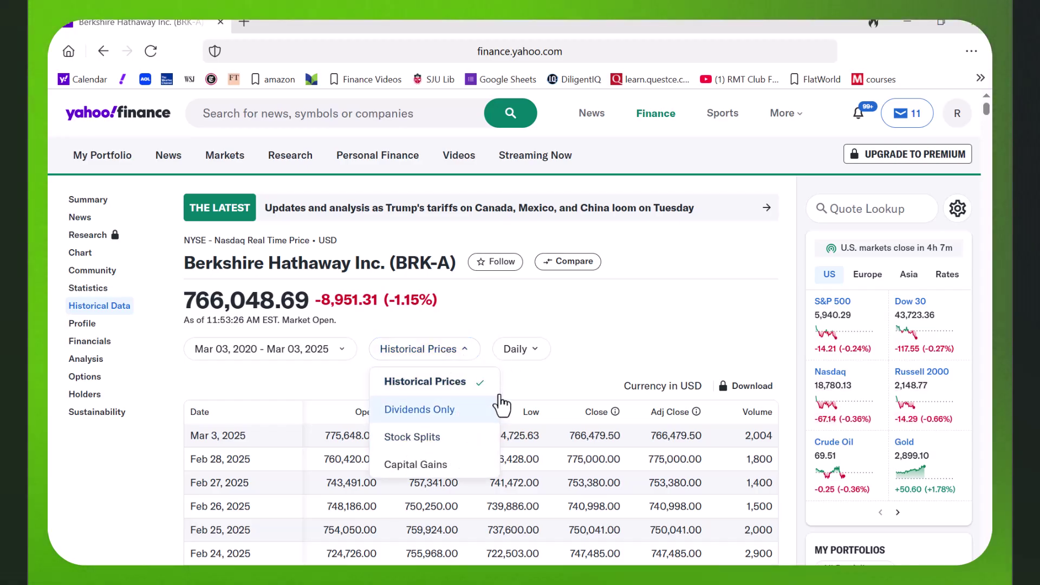
left_click(516, 361)
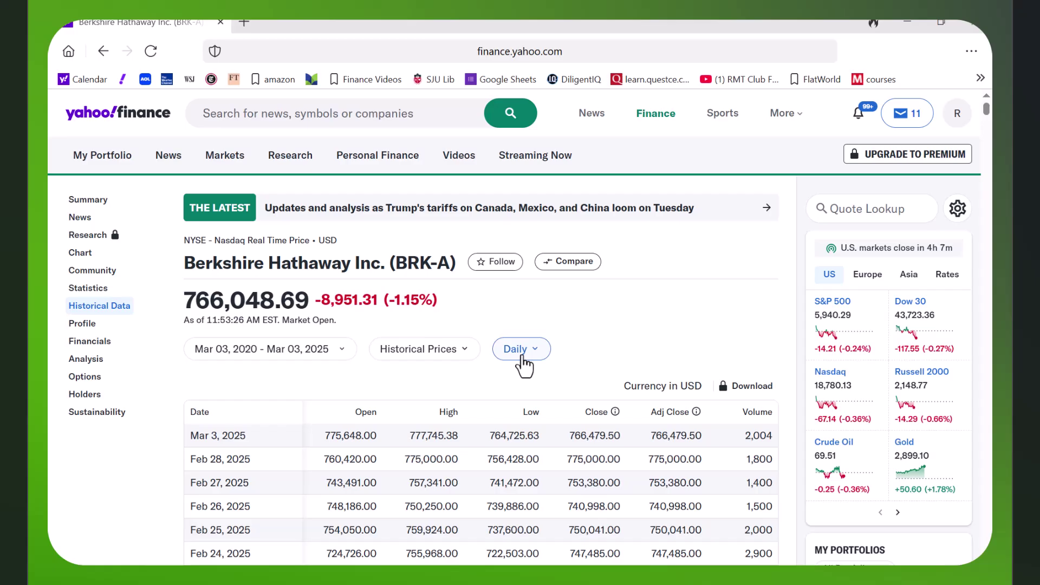
left_click(528, 352)
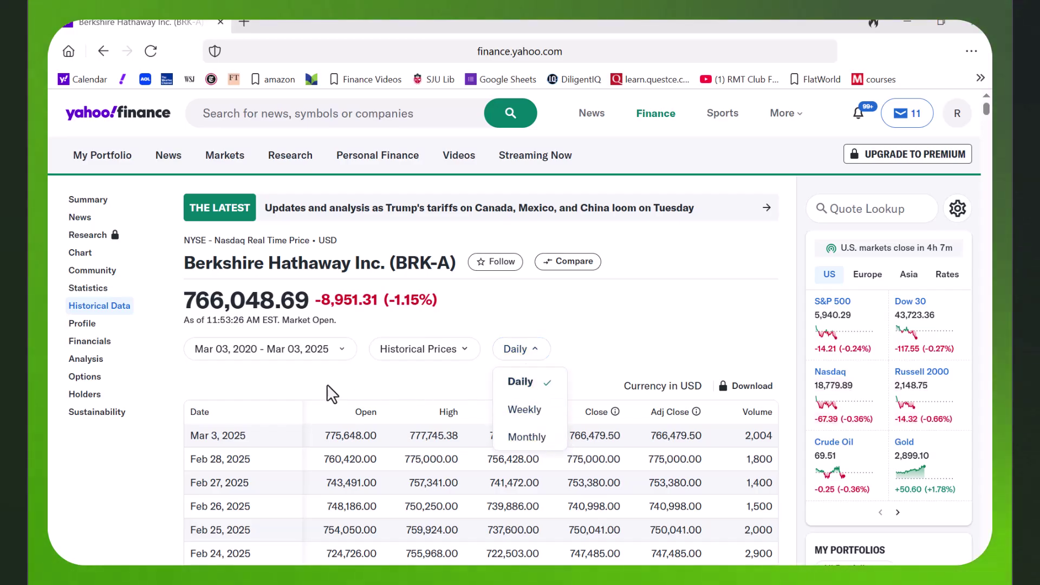
left_click(342, 352)
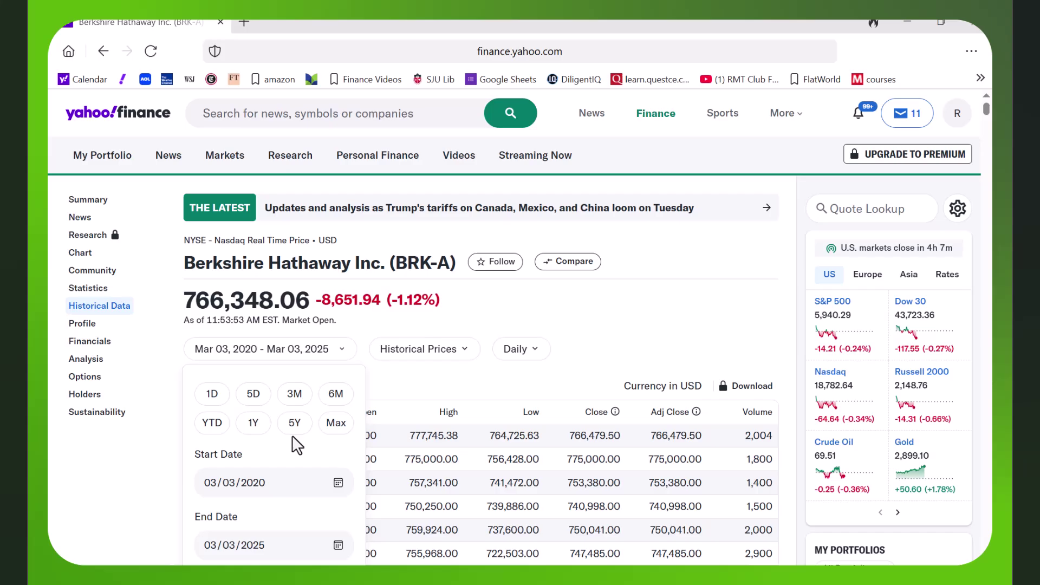
left_click(670, 318)
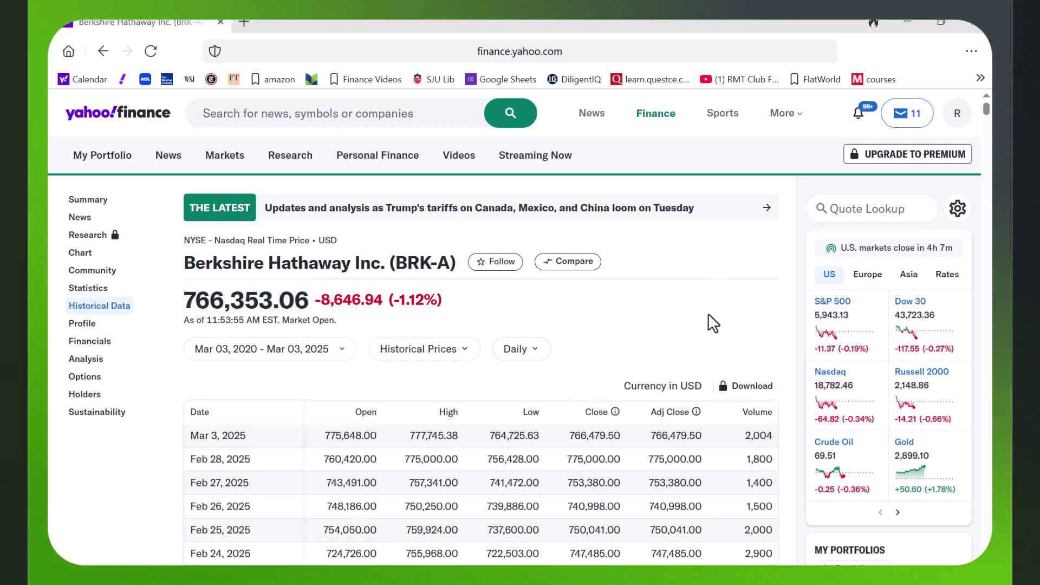
Try downloading the BRK-A price history and browse the Free, Bronze, Silver and Gold plans.
left_click(737, 393)
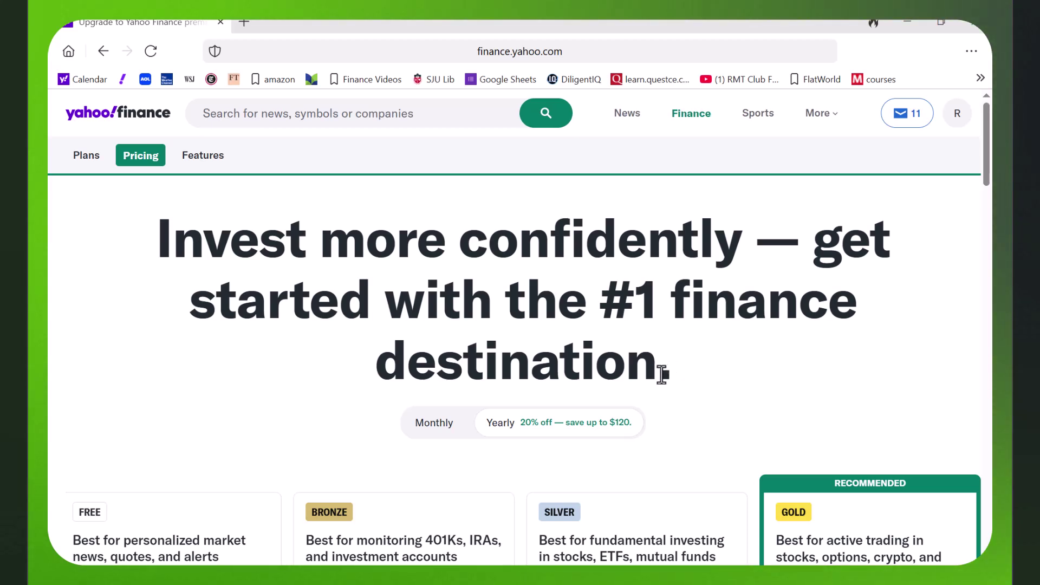
scroll(660, 371, "down", 1)
scroll(663, 365, "up", 1)
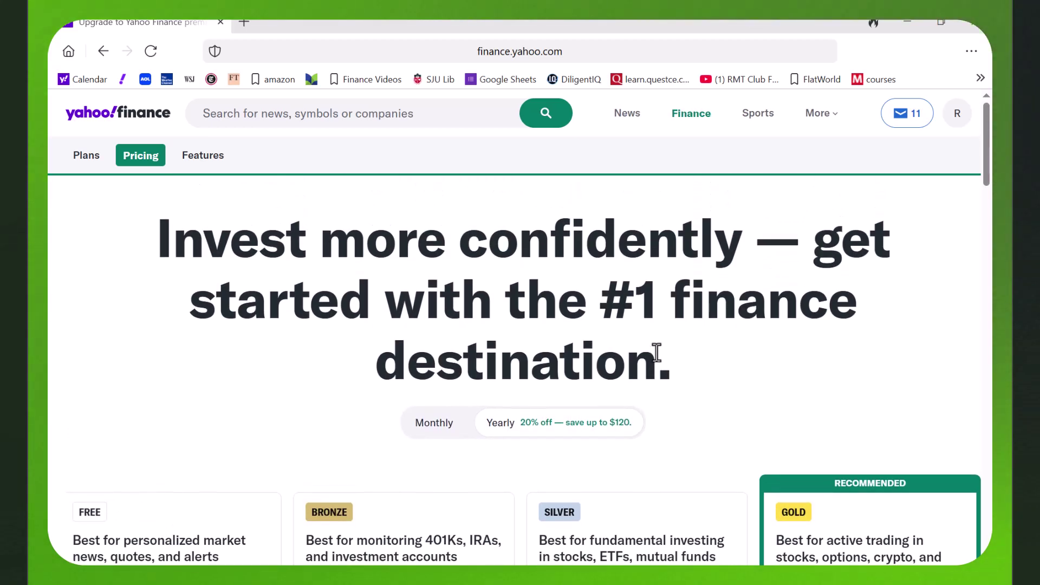
scroll(654, 308, "down", 3)
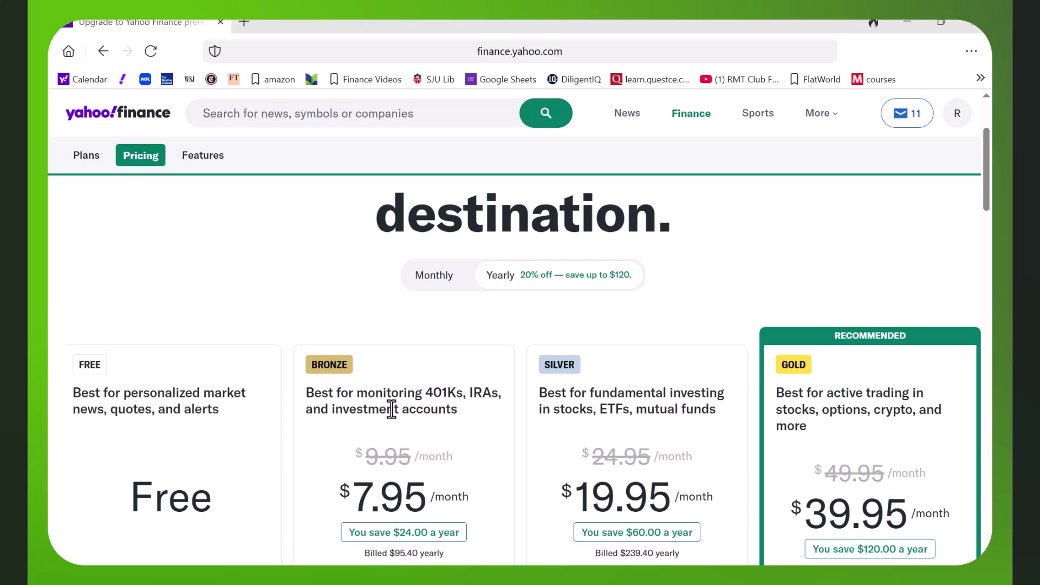
scroll(401, 425, "down", 3)
scroll(399, 441, "up", 3)
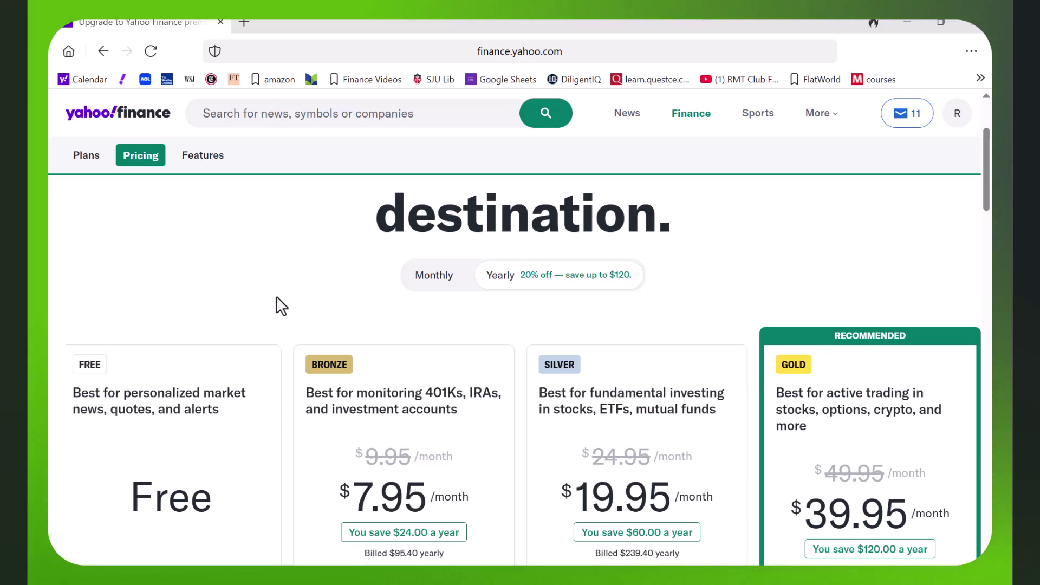
scroll(327, 336, "down", 3)
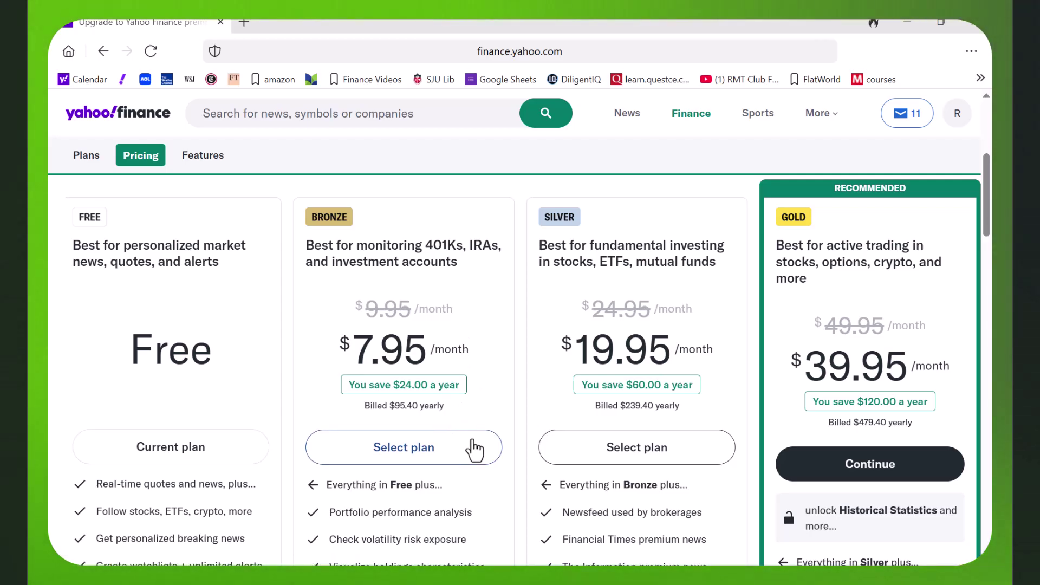
scroll(471, 448, "down", 4)
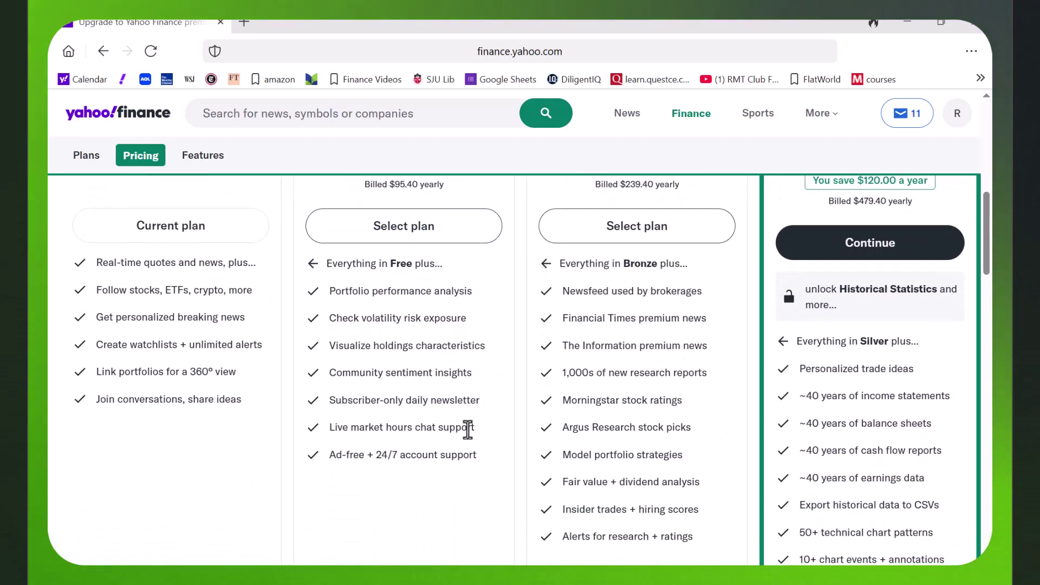
scroll(477, 423, "up", 3)
scroll(528, 401, "down", 4)
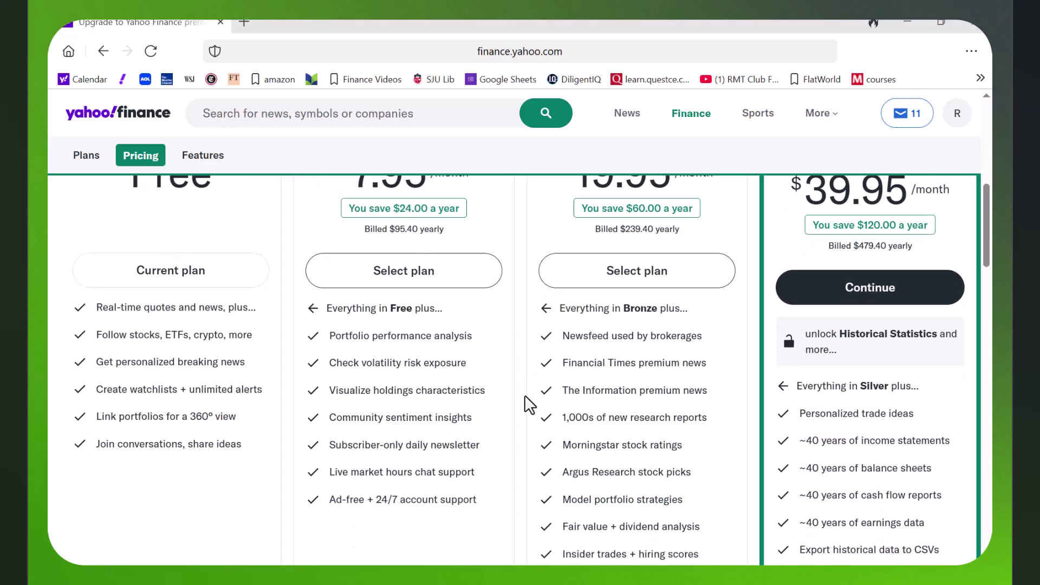
scroll(531, 416, "up", 4)
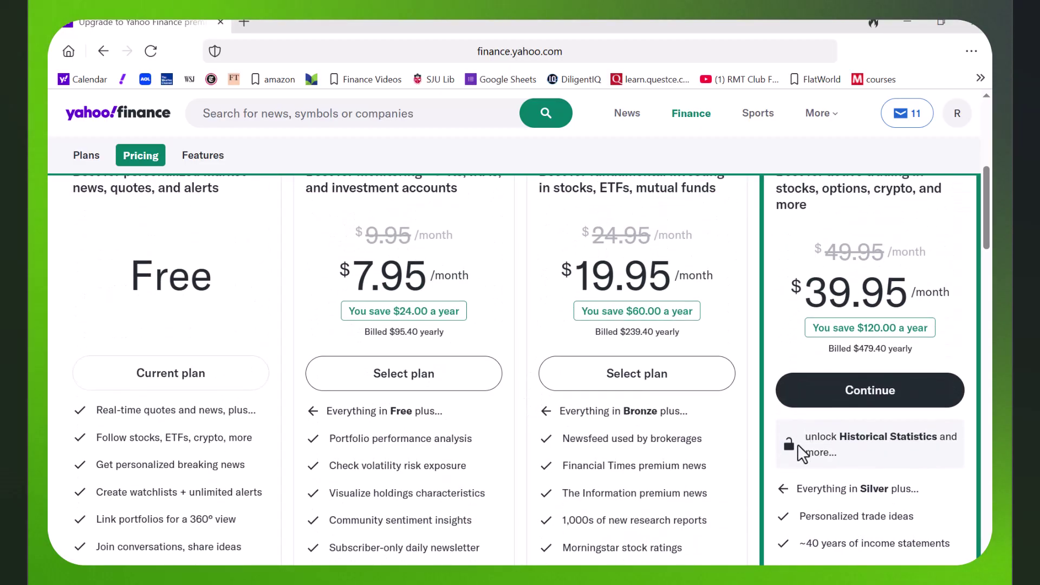
scroll(794, 439, "down", 3)
scroll(787, 433, "down", 3)
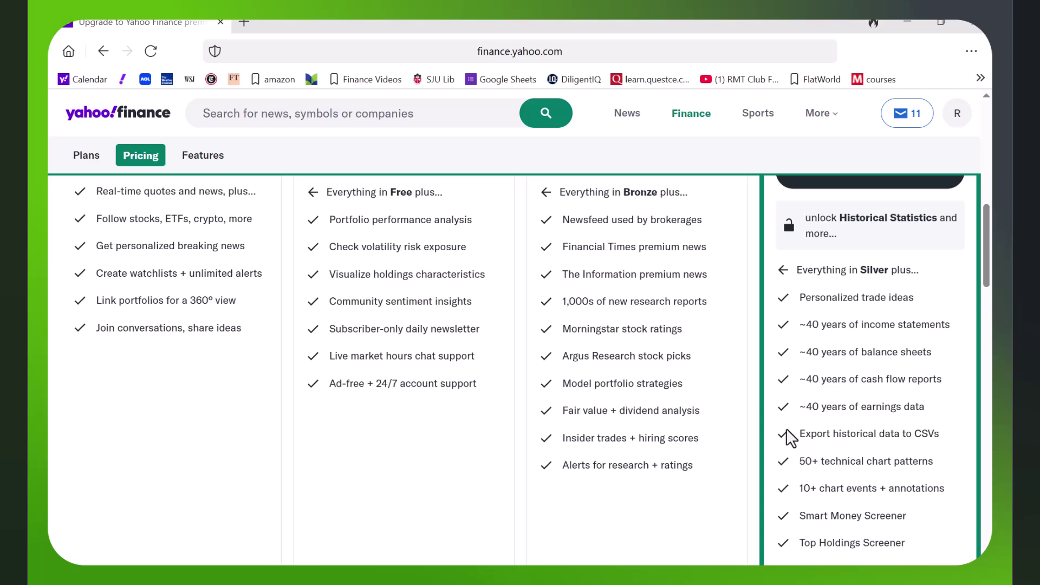
scroll(786, 438, "down", 2)
scroll(785, 436, "up", 2)
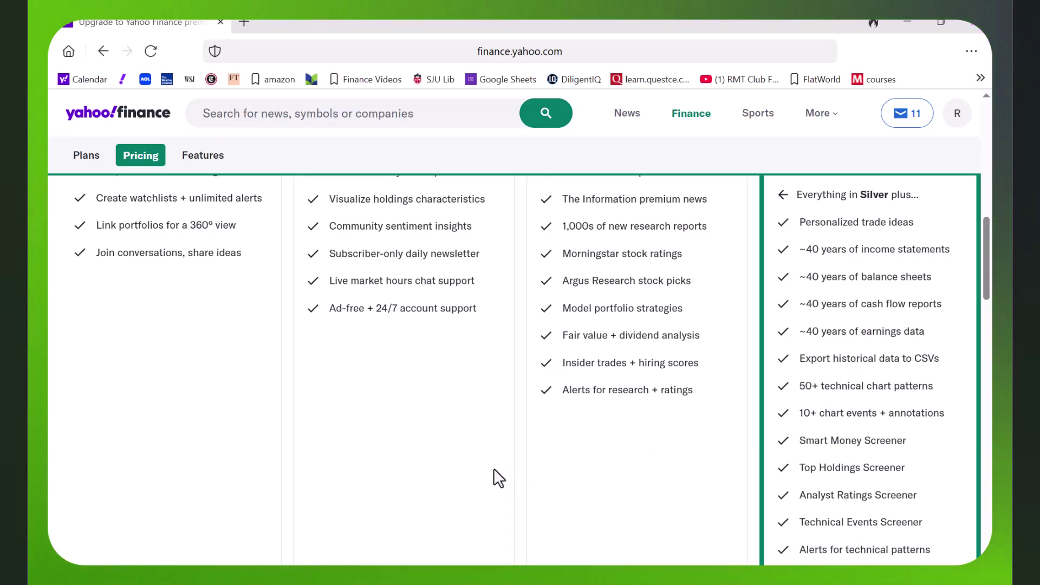
scroll(493, 468, "up", 8)
scroll(483, 458, "up", 4)
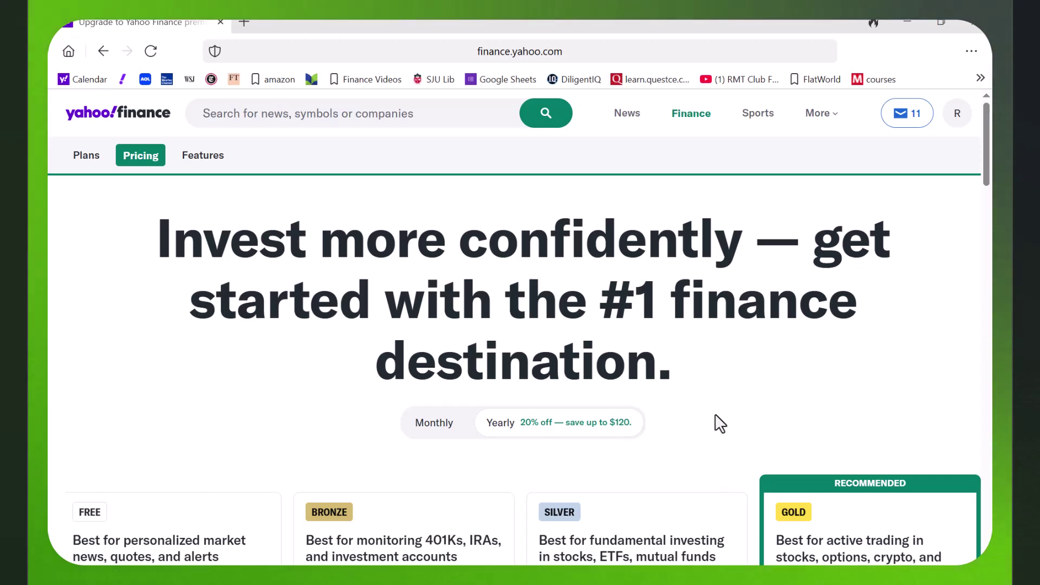
Return to the BRK-A Historical Data table listing Mar 03, 2024 – Mar 03, 2025.
left_click(102, 52)
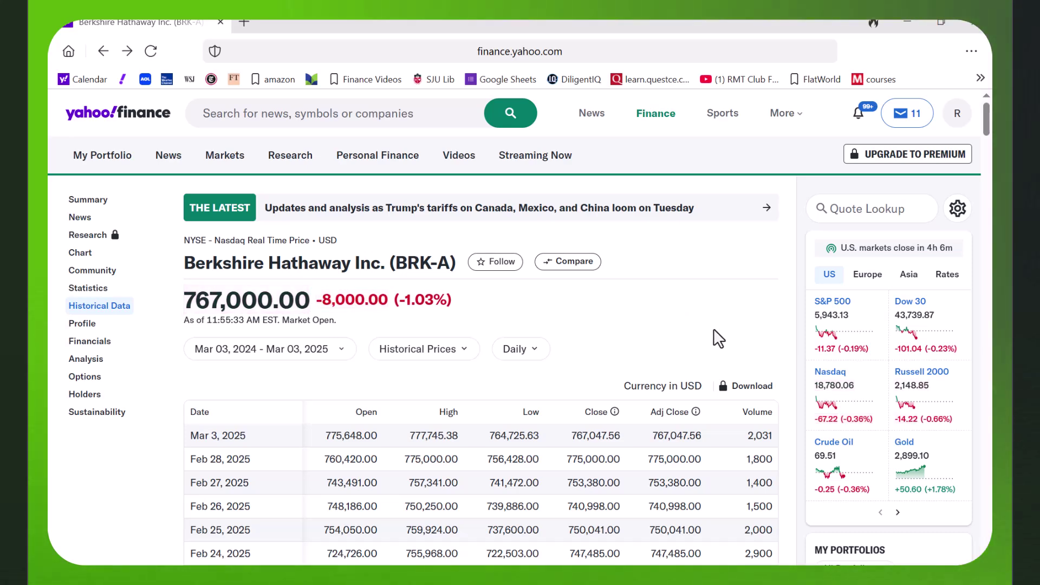
scroll(599, 401, "down", 3)
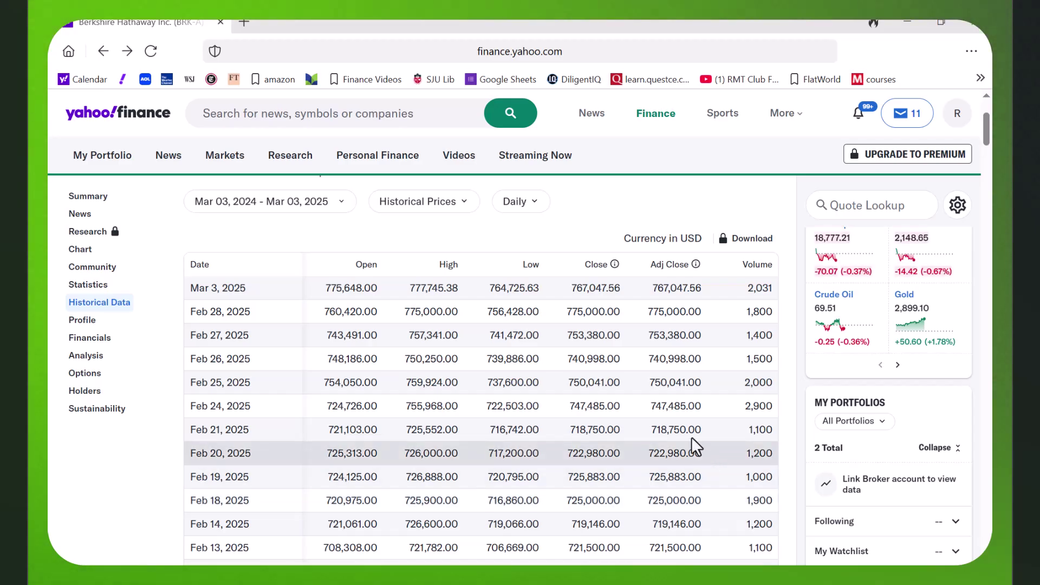
scroll(654, 440, "up", 3)
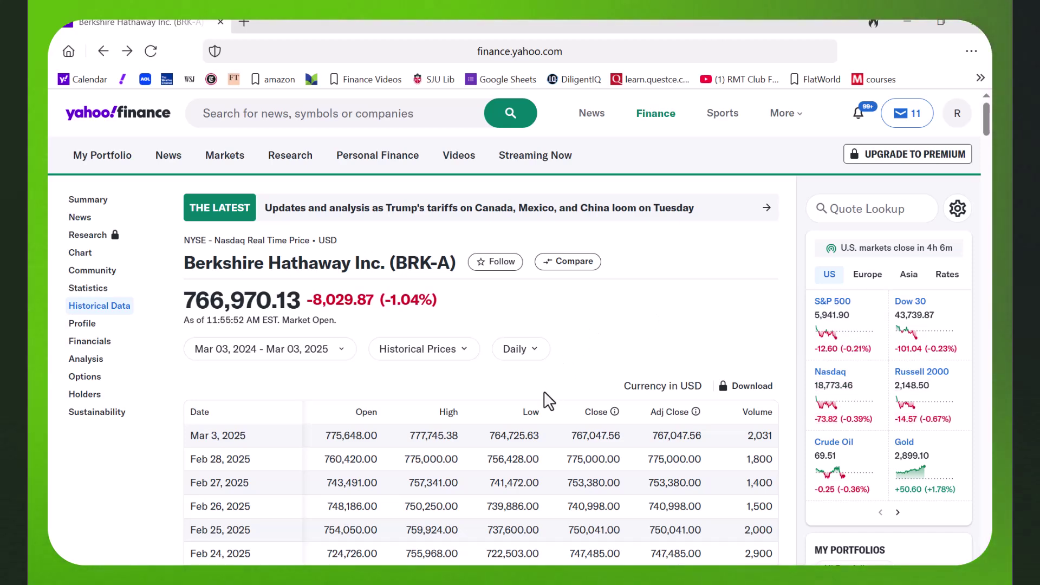
Zoom out, copy the whole BRK-A price table from Date header down, and switch to Book3.
key("ctrl+minus")
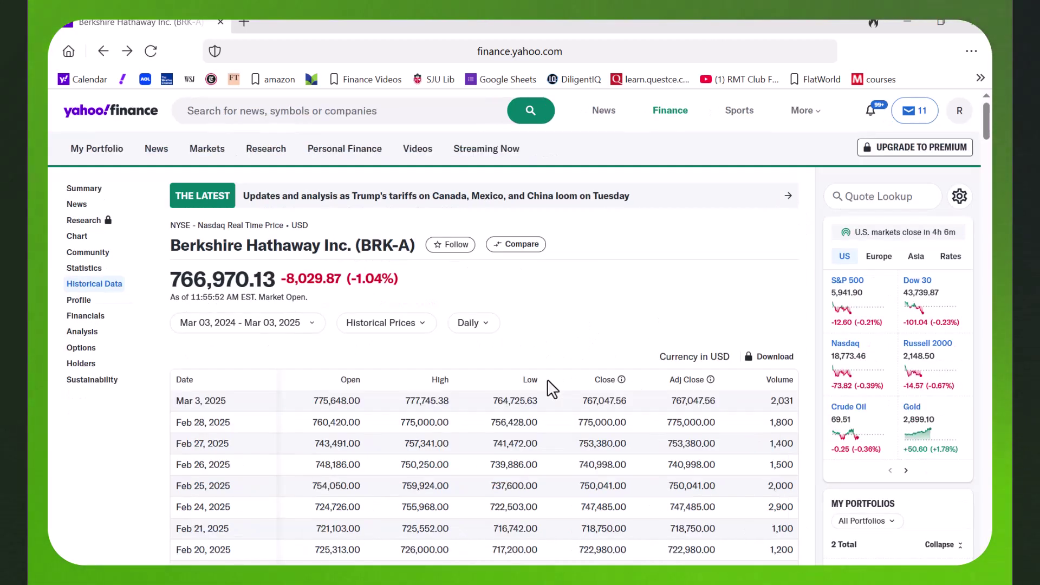
key("ctrl+minus")
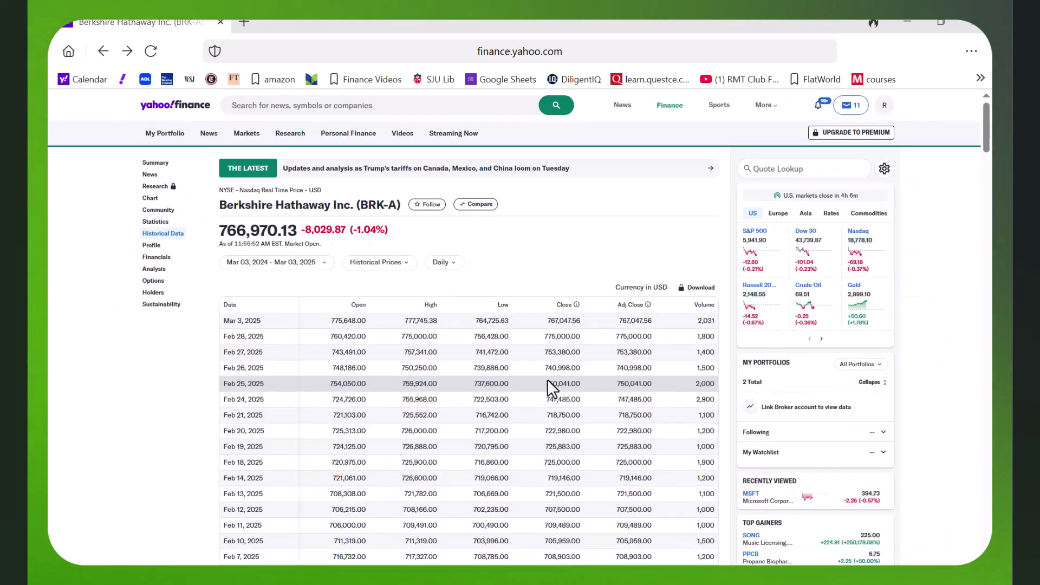
key("ctrl+minus")
key("ctrl+minus")
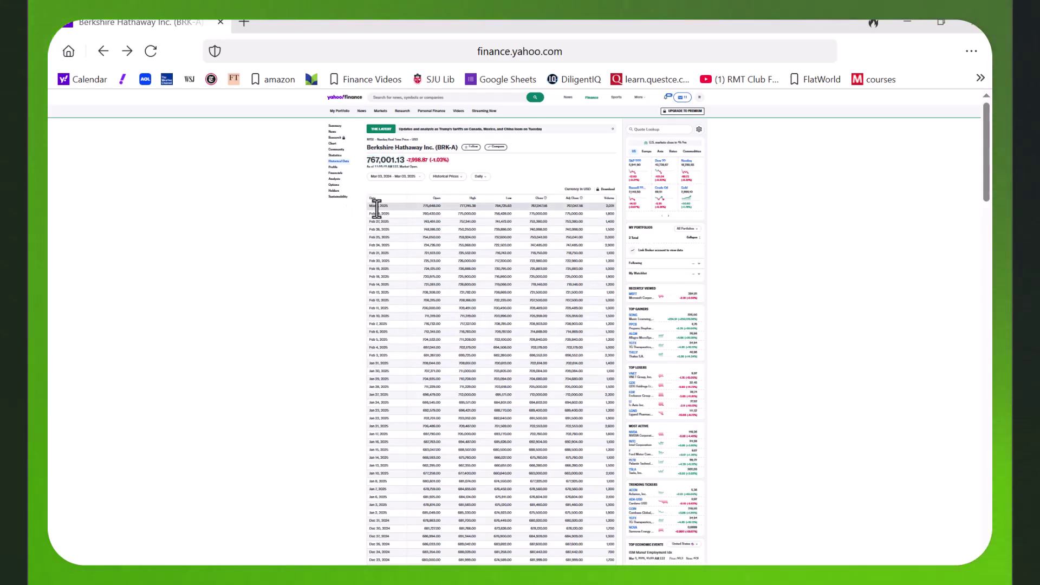
left_click_drag(367, 196, 586, 427)
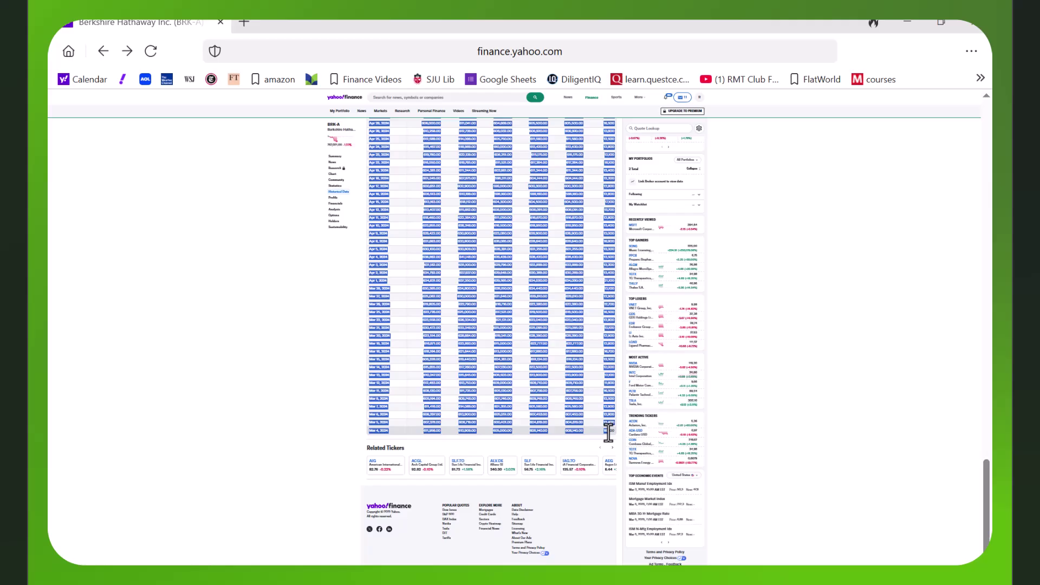
right_click(503, 266)
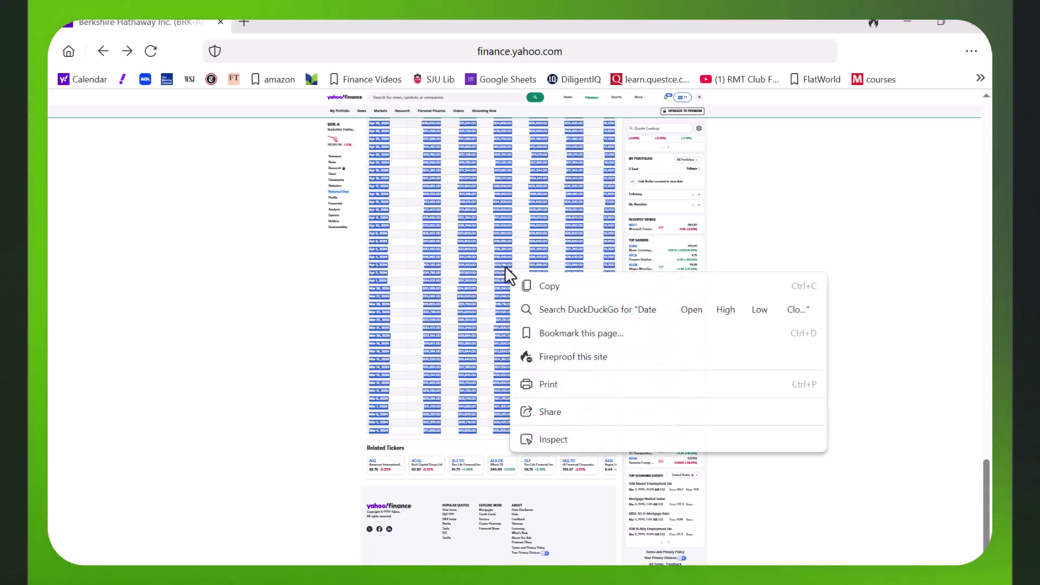
left_click(543, 289)
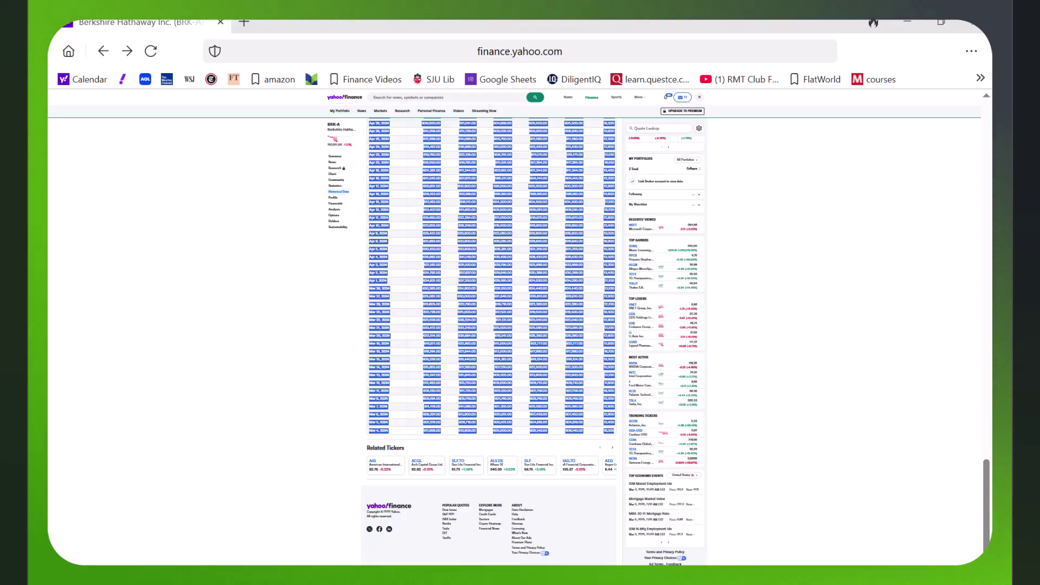
key("alt+Tab")
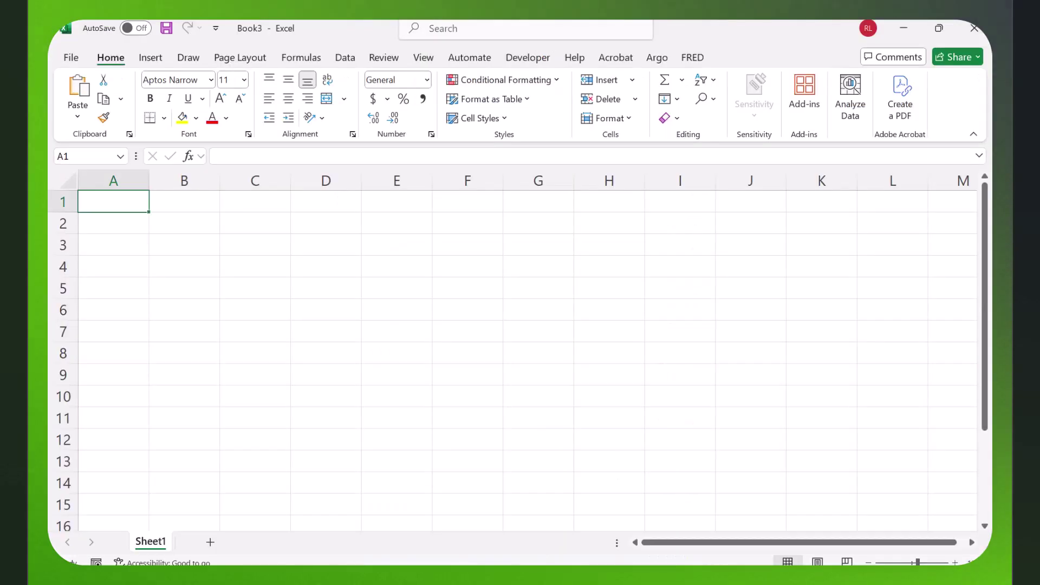
right_click(111, 202)
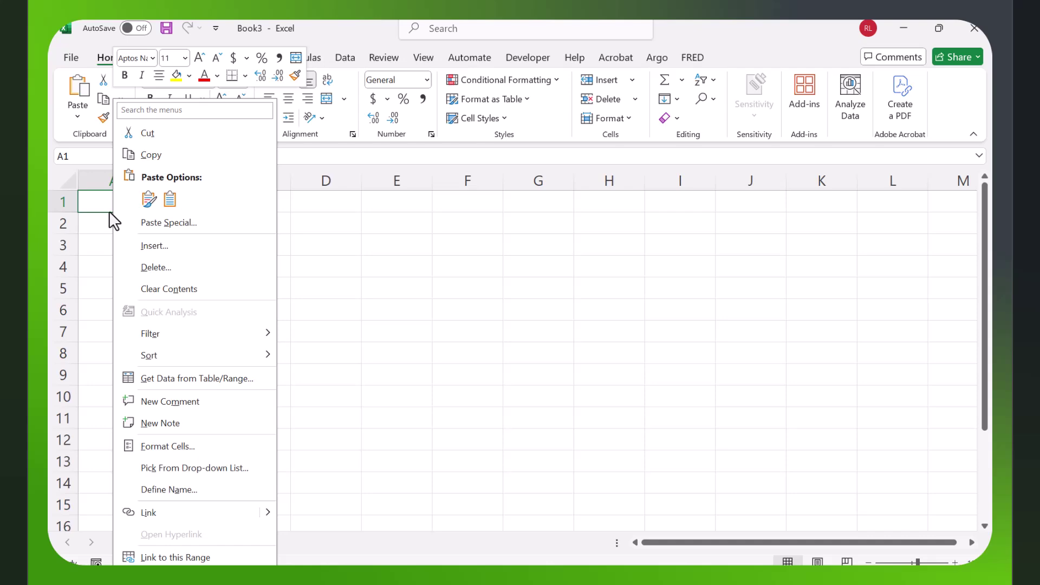
left_click(148, 199)
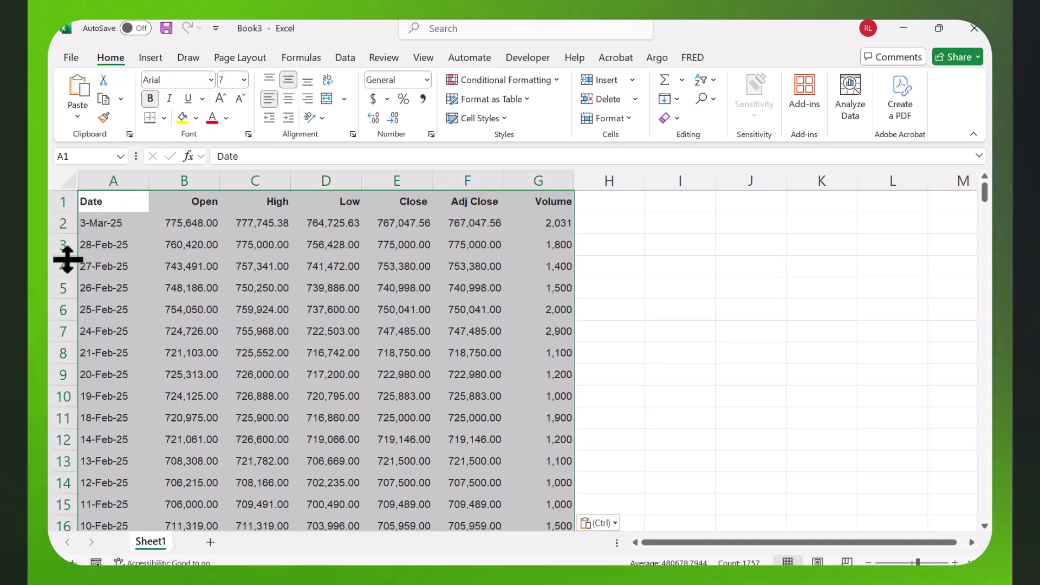
left_click(539, 371)
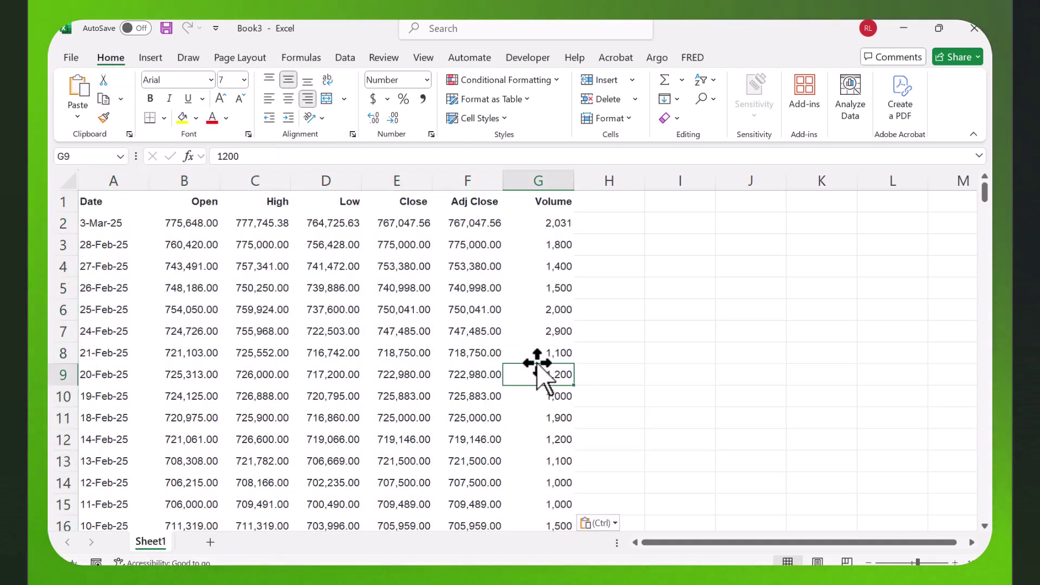
scroll(542, 358, "down", 6)
scroll(545, 350, "up", 6)
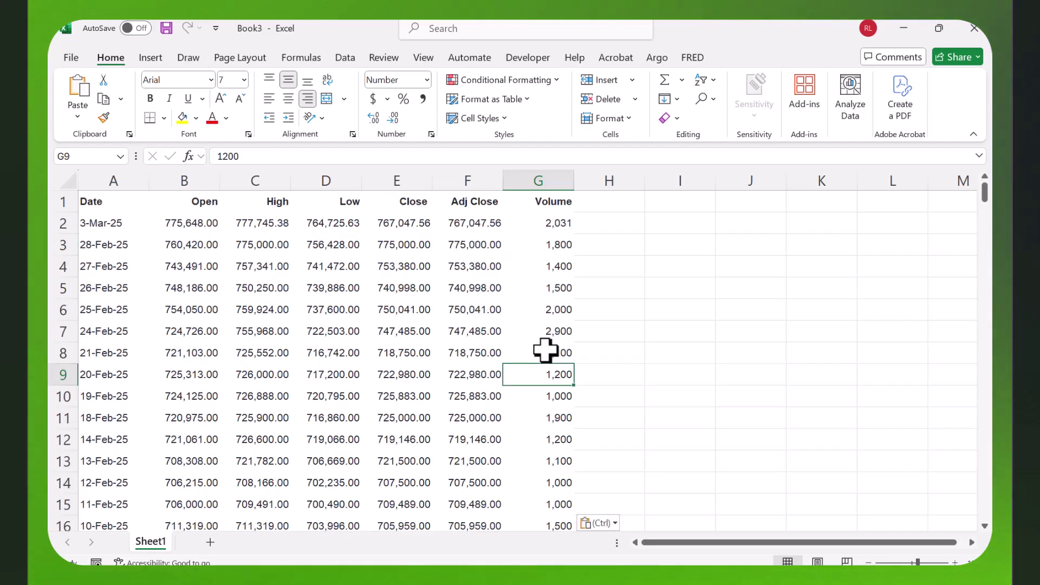
left_click(94, 227)
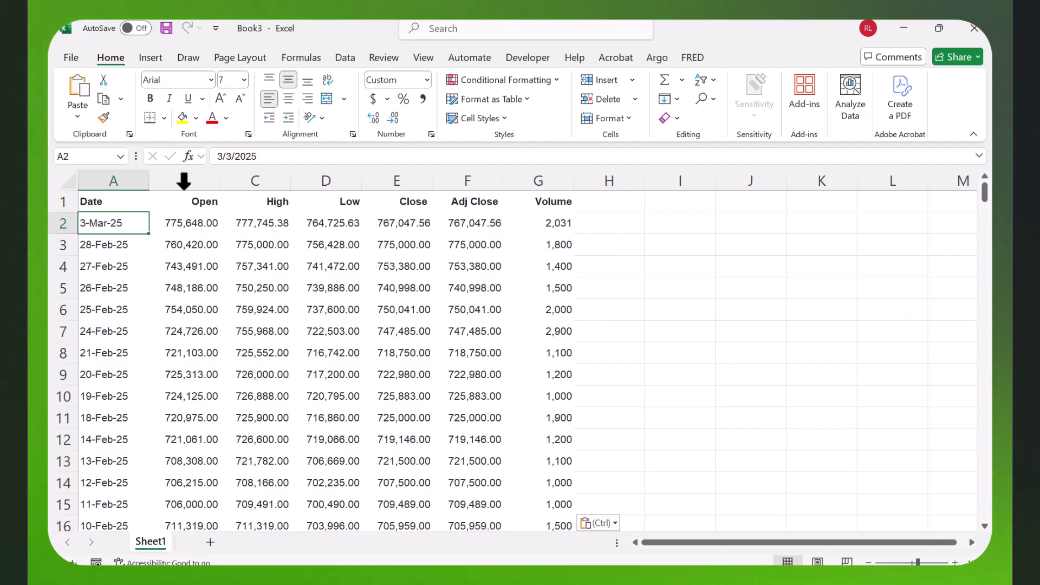
Sort the price table from A1:G1 to the last row by Date, Oldest to Newest.
left_click_drag(97, 205, 523, 192)
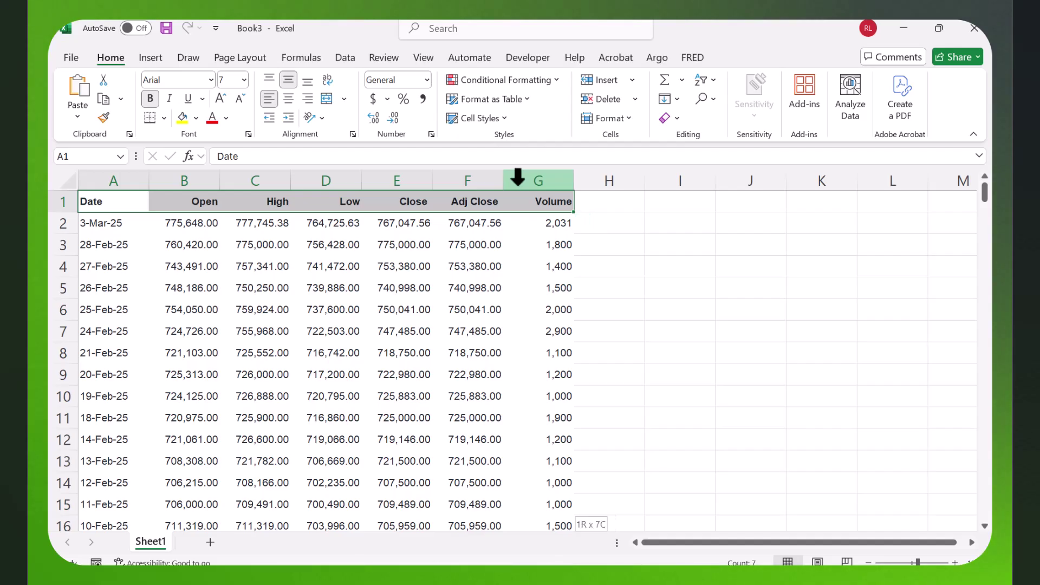
key("ctrl+shift+Down")
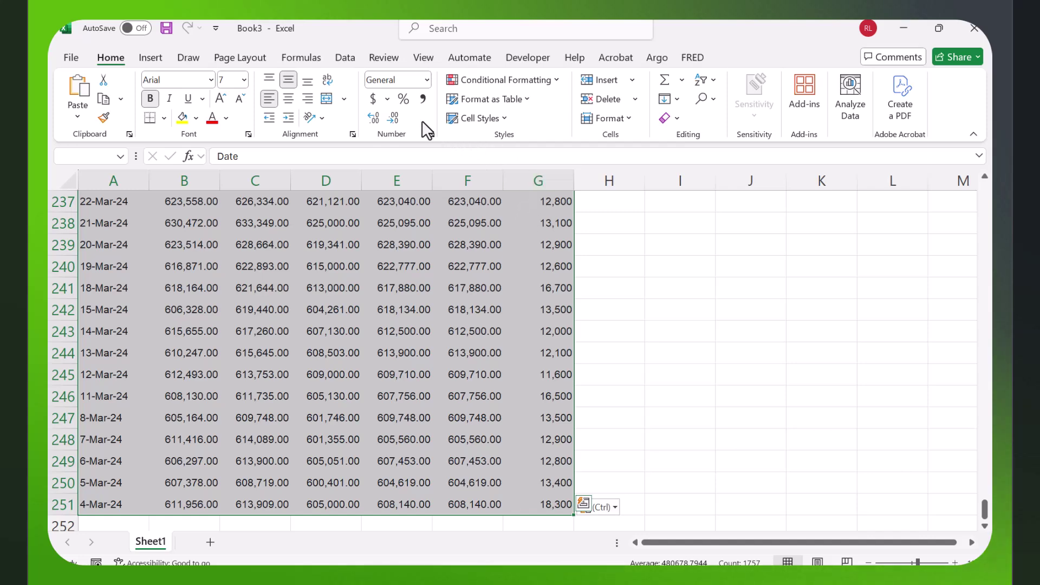
left_click(339, 64)
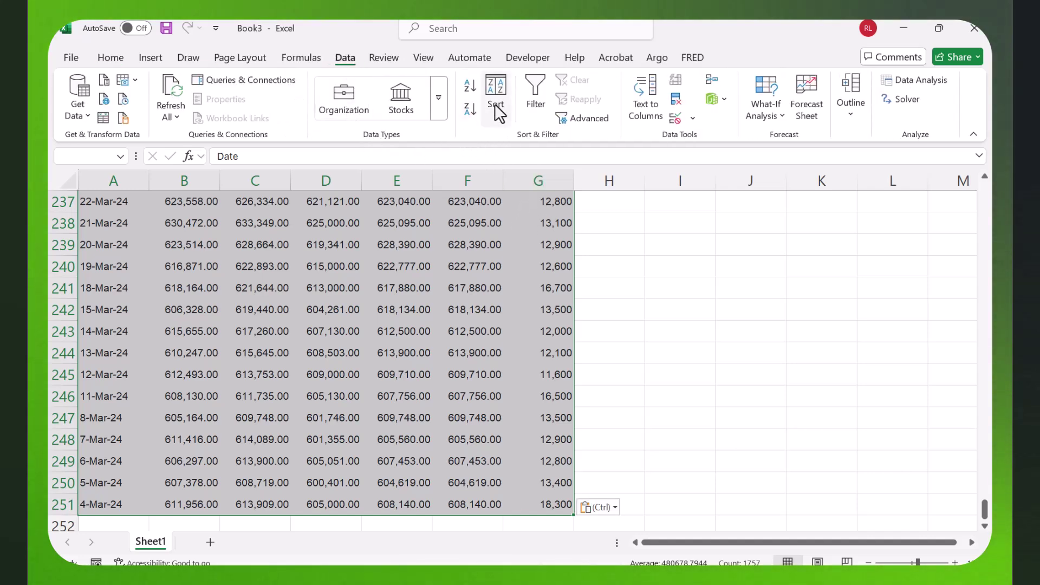
left_click(502, 88)
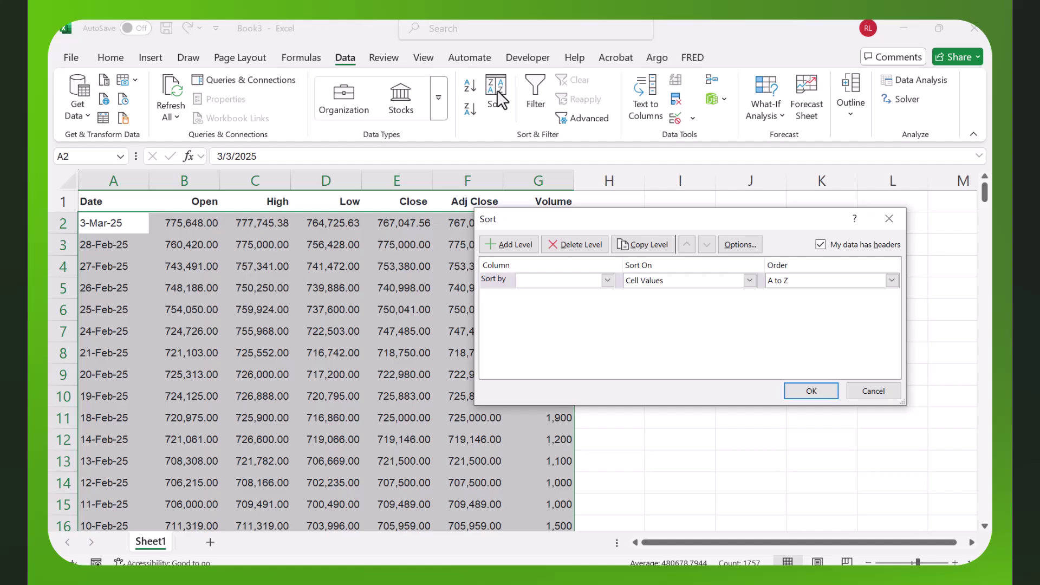
left_click(607, 280)
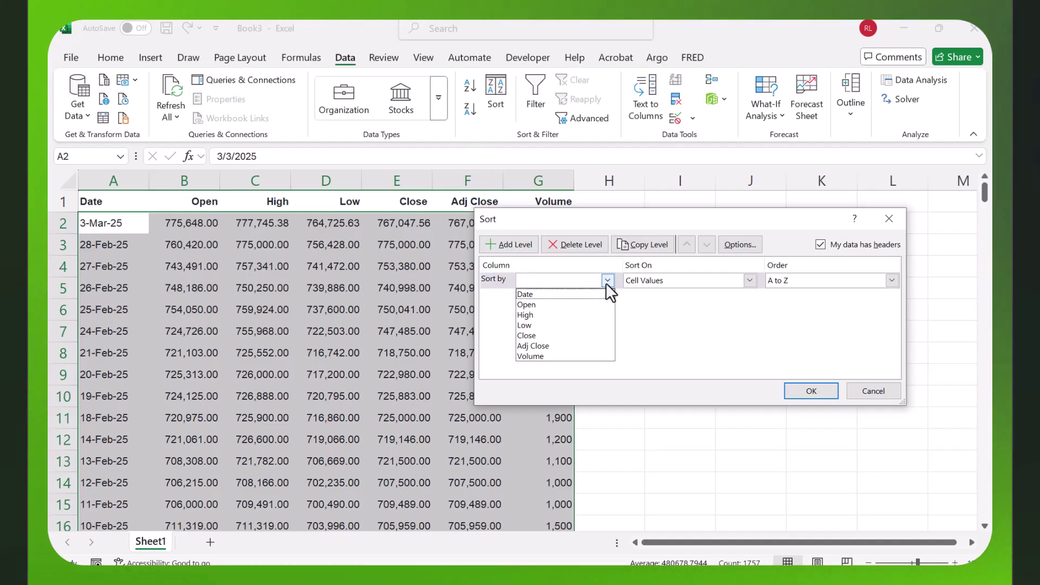
left_click(537, 294)
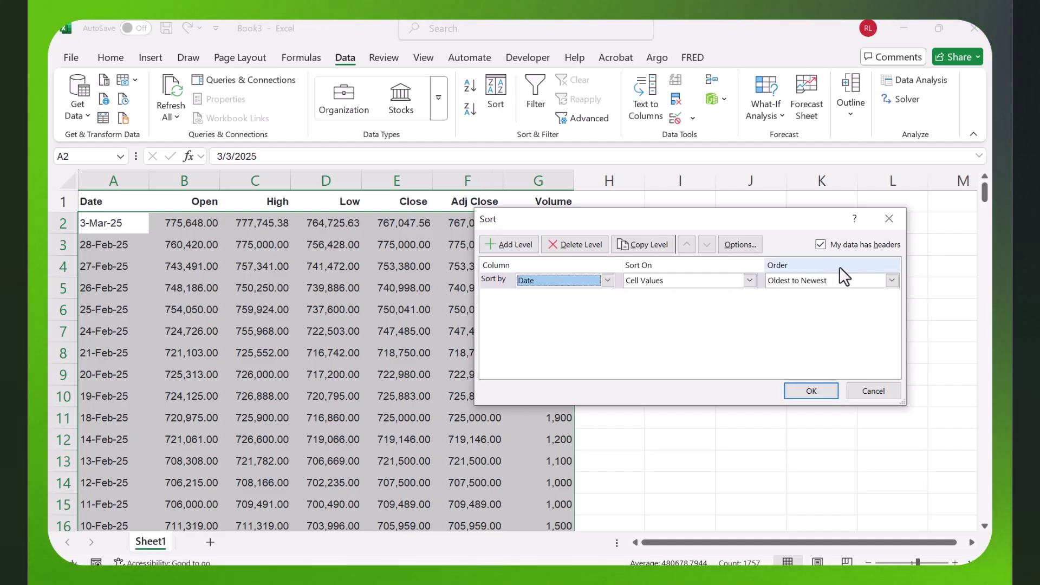
left_click(817, 391)
scroll(281, 294, "down", 3)
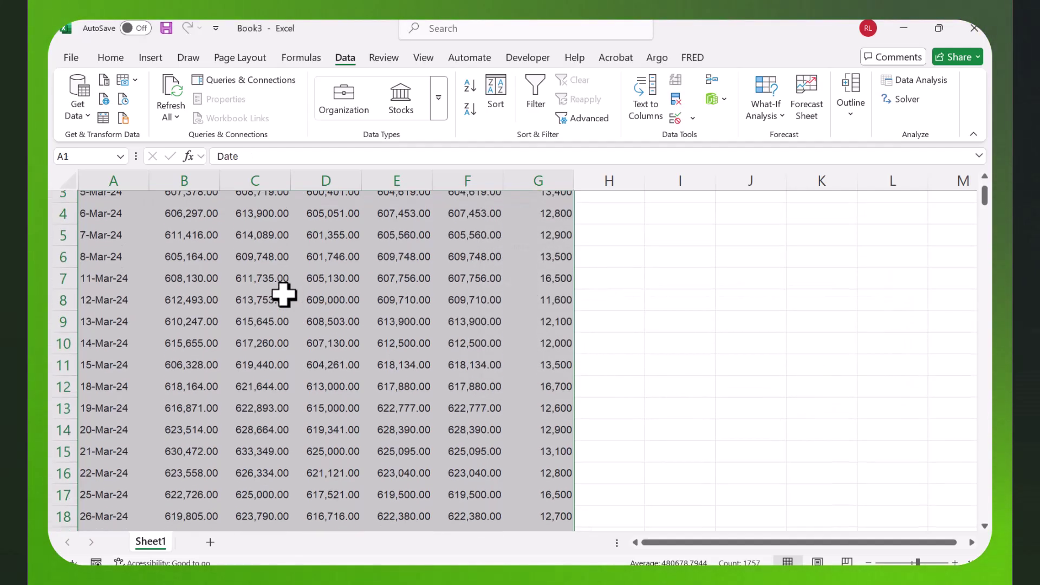
scroll(281, 295, "up", 3)
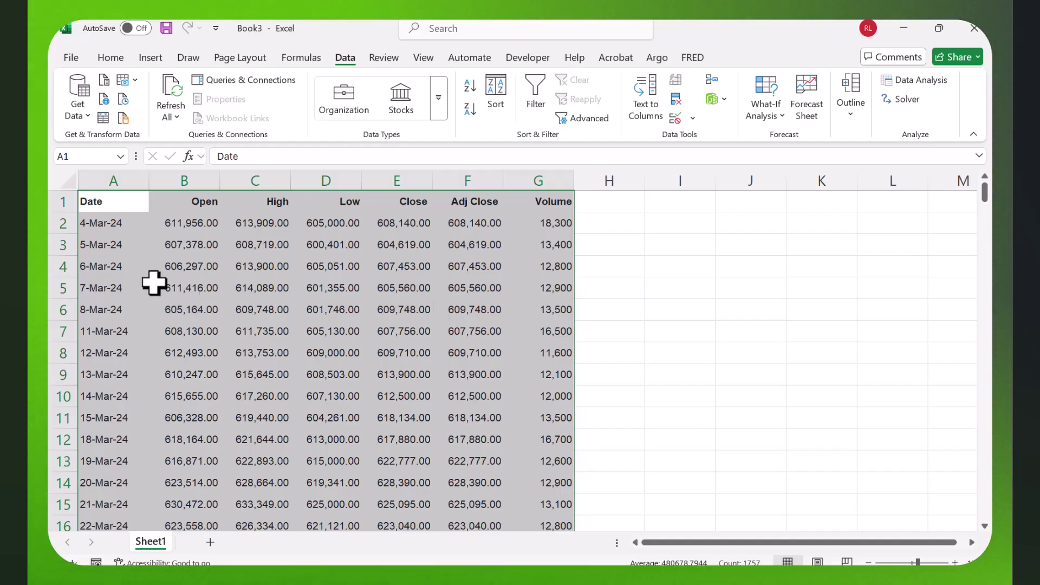
left_click_drag(601, 401, 623, 439)
left_click(640, 401)
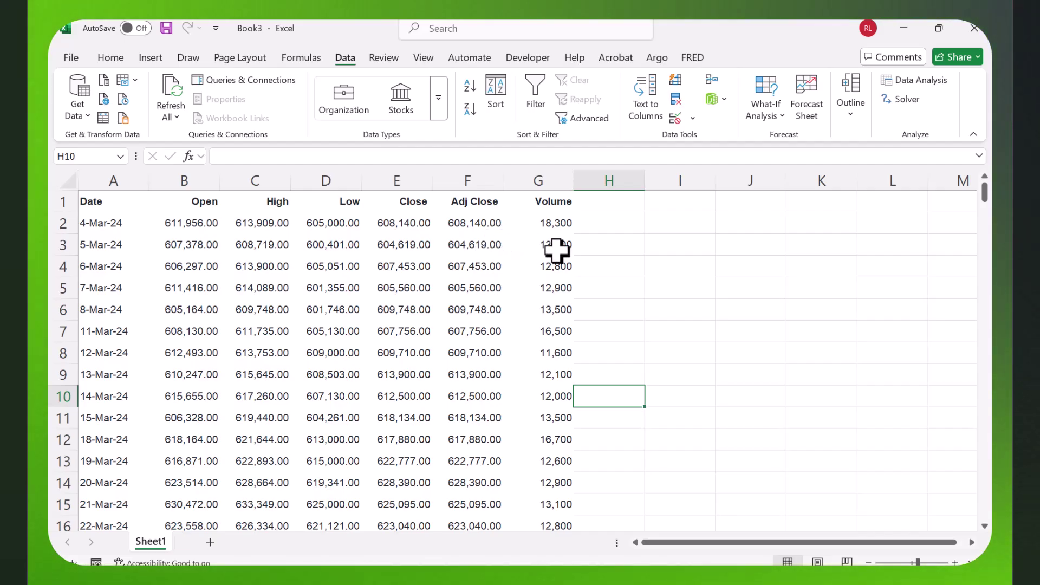
Enter the column header 'Return' in cell H1.
left_click(615, 202)
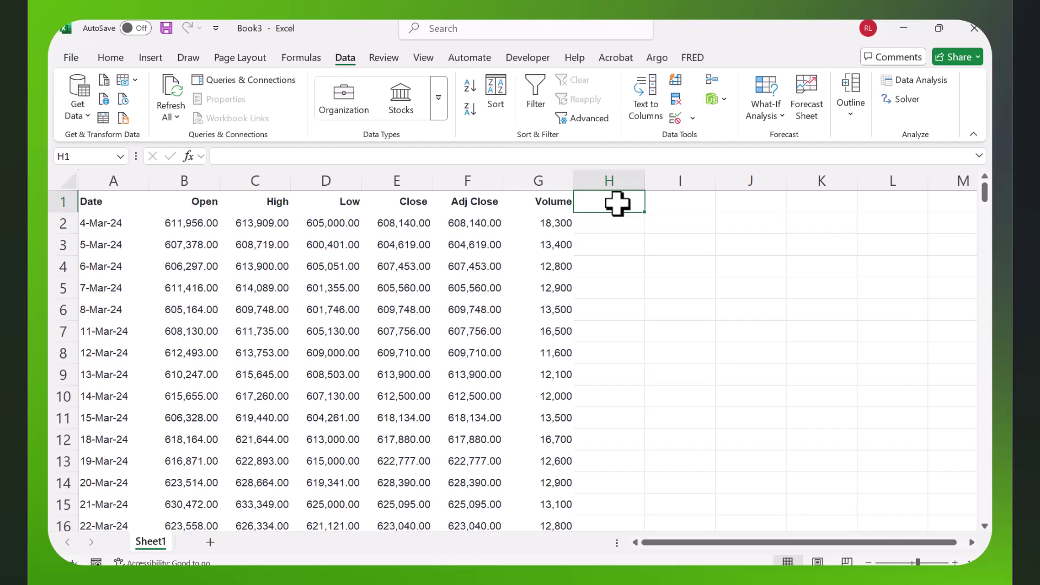
type("Ret")
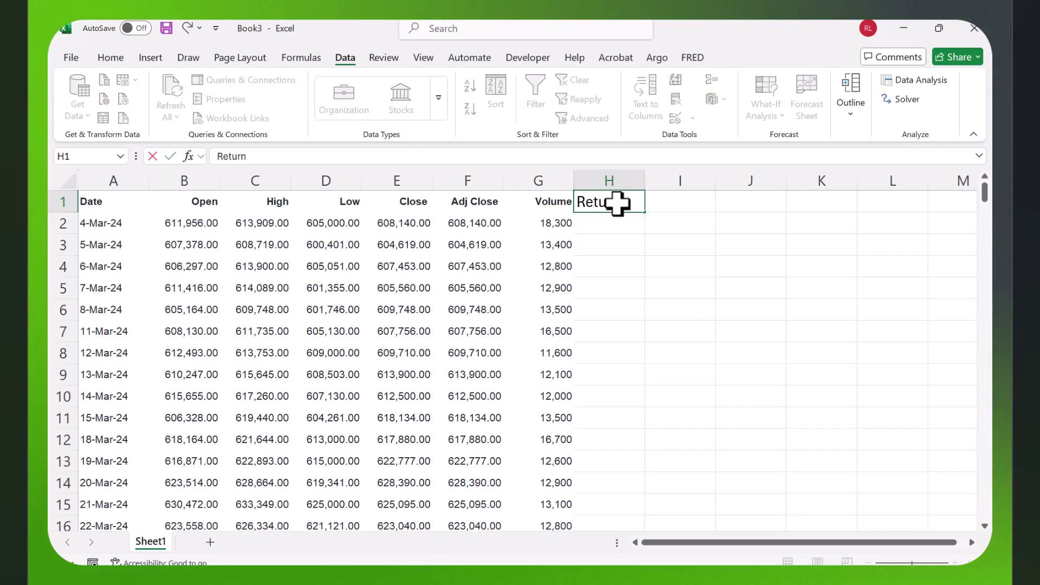
type("urn")
key("Return")
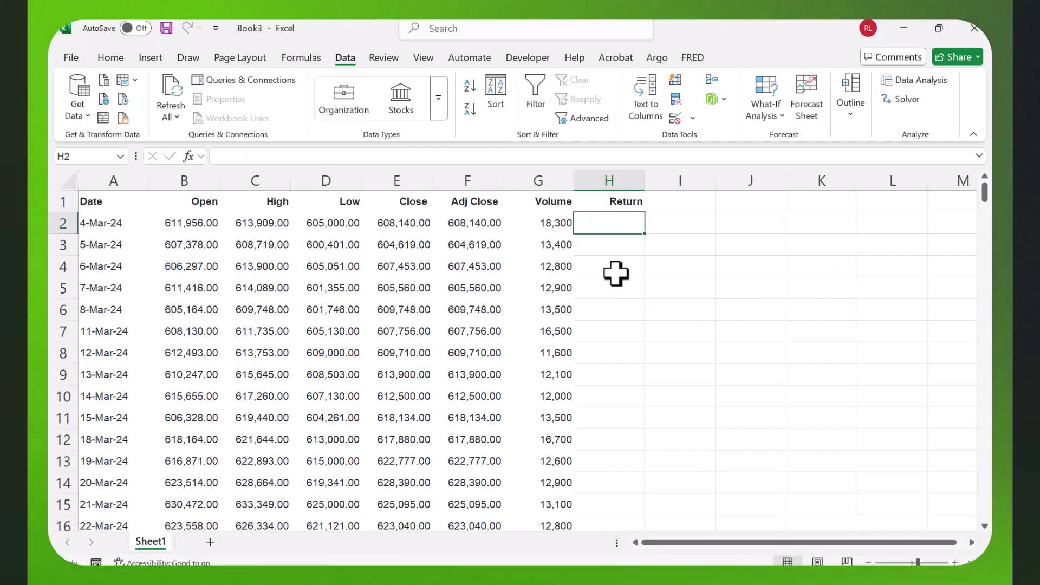
Enter =F3/F2-1 in H3 to get the 5-Mar-24 Adj Close return, -0.00579.
left_click(610, 242)
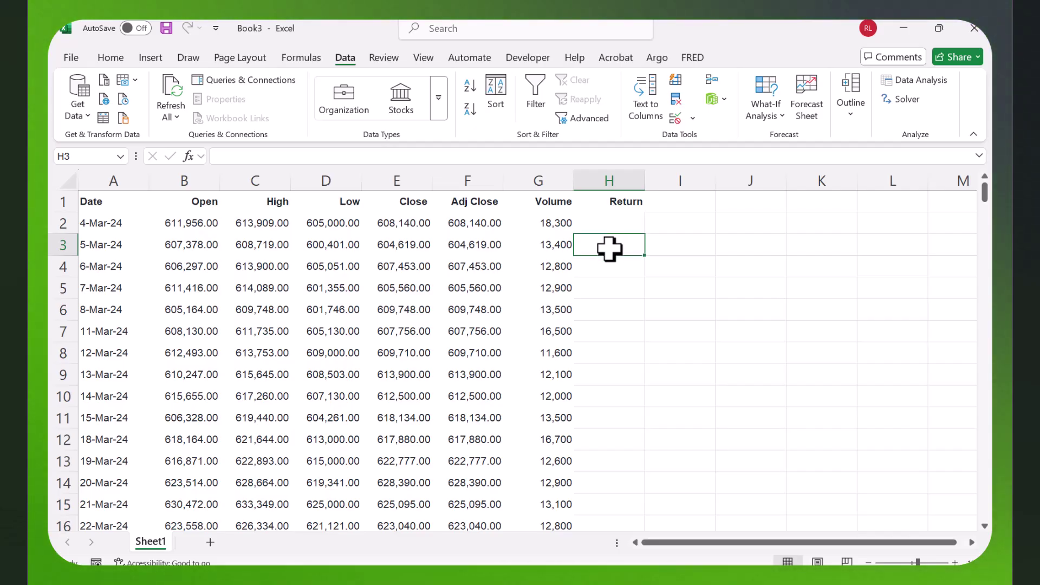
type("=")
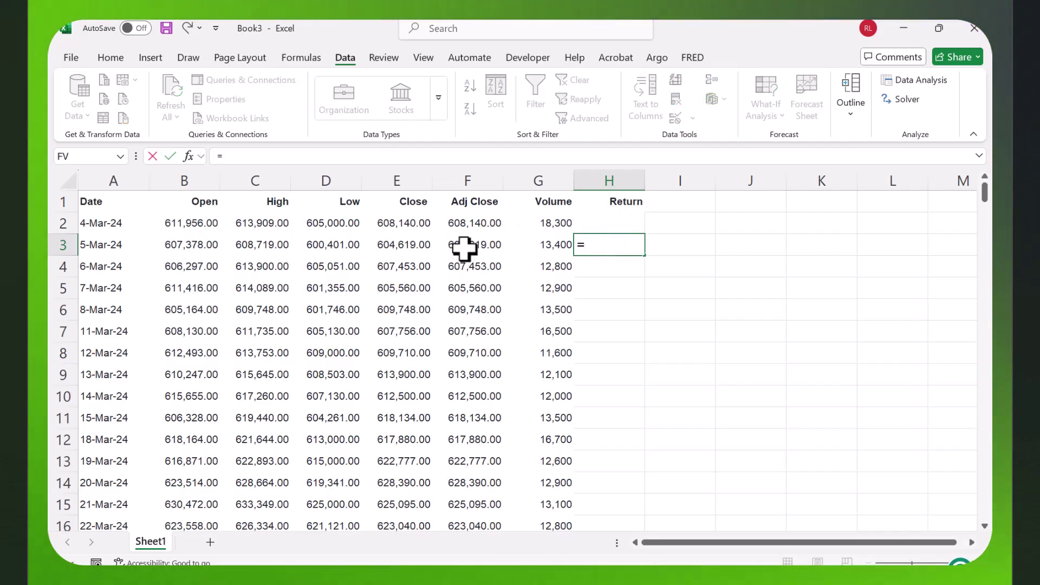
left_click(480, 249)
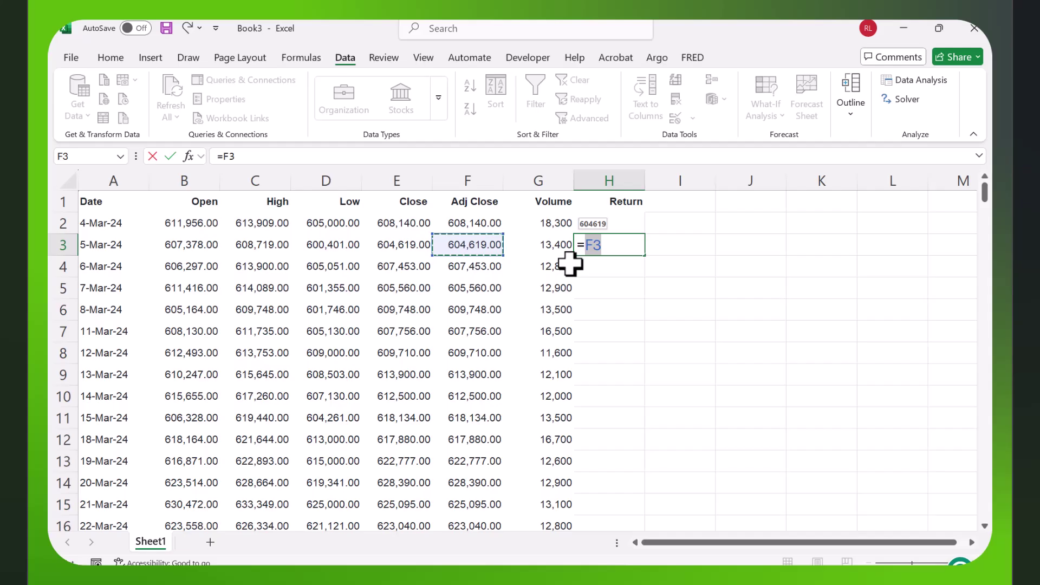
type("/")
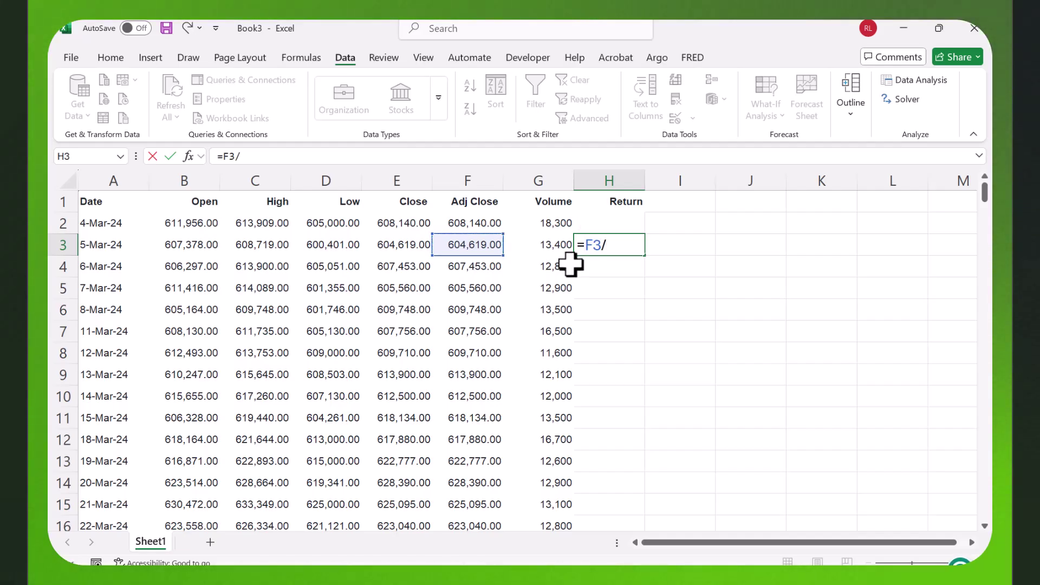
left_click(469, 223)
type("-1")
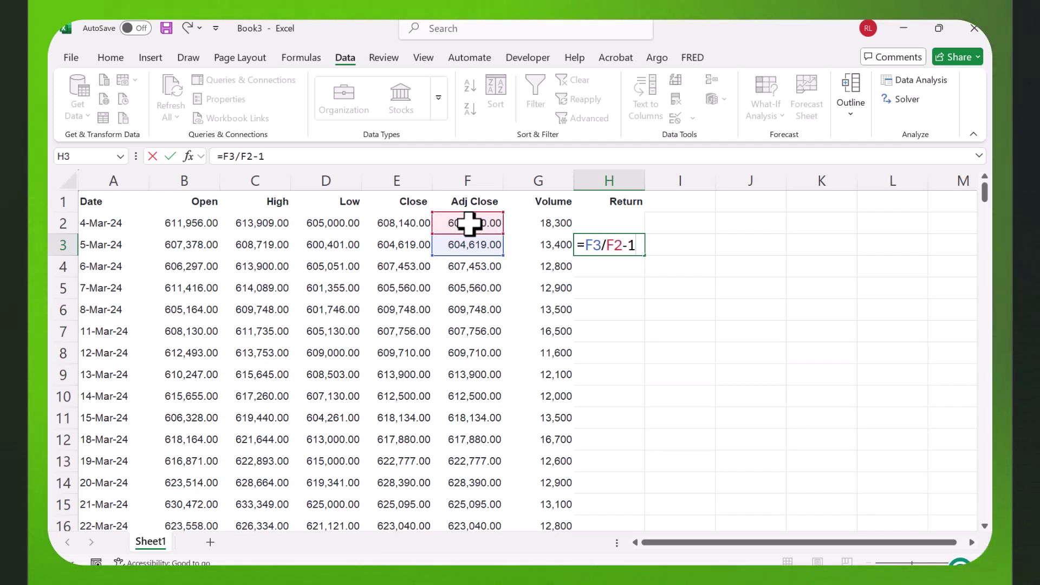
key("Return")
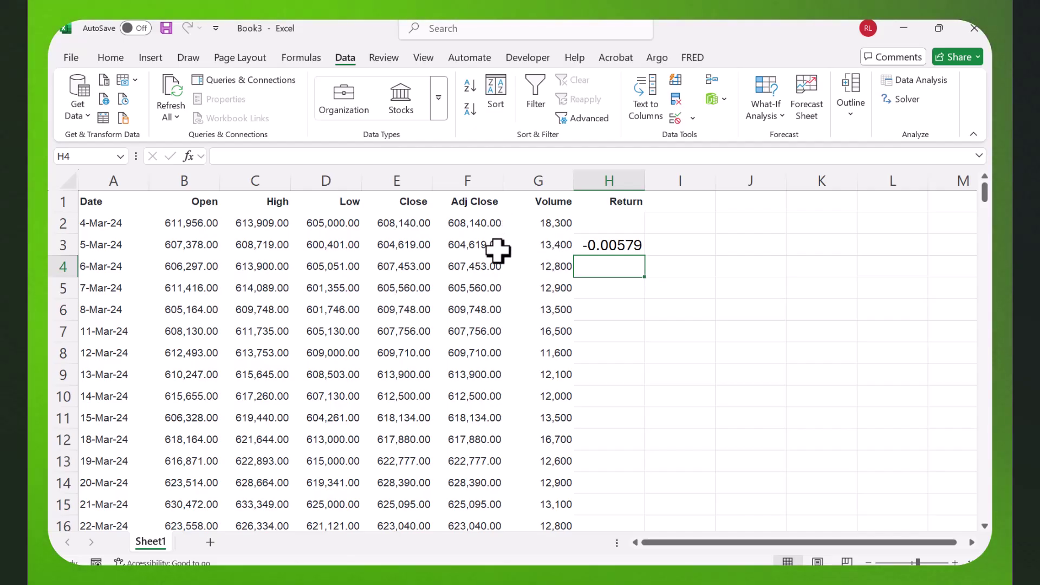
Fill the H3 return formula down to H250, giving 0.00469 for 6-Mar-24.
left_click(605, 241)
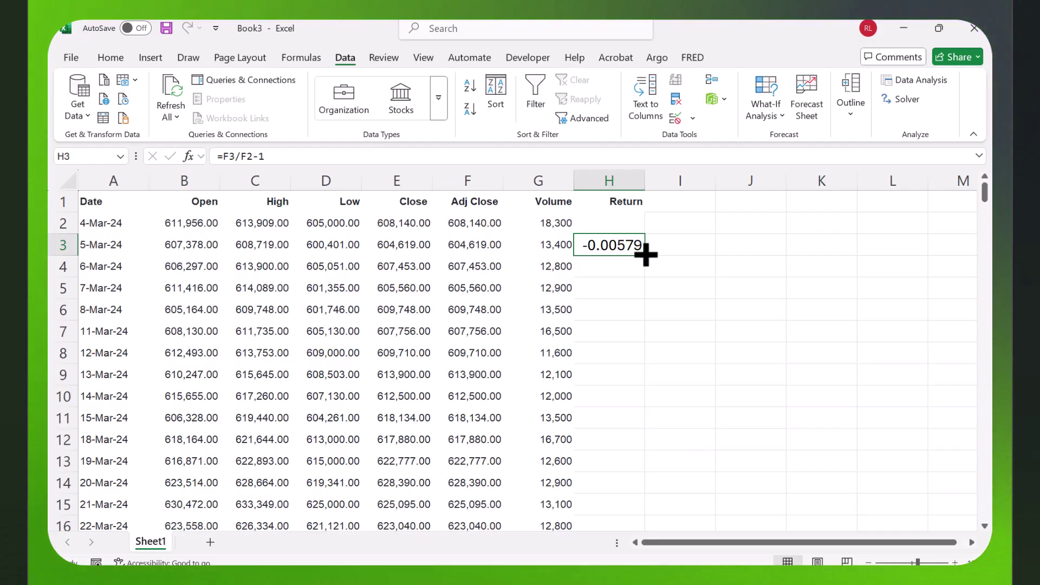
double_click(644, 255)
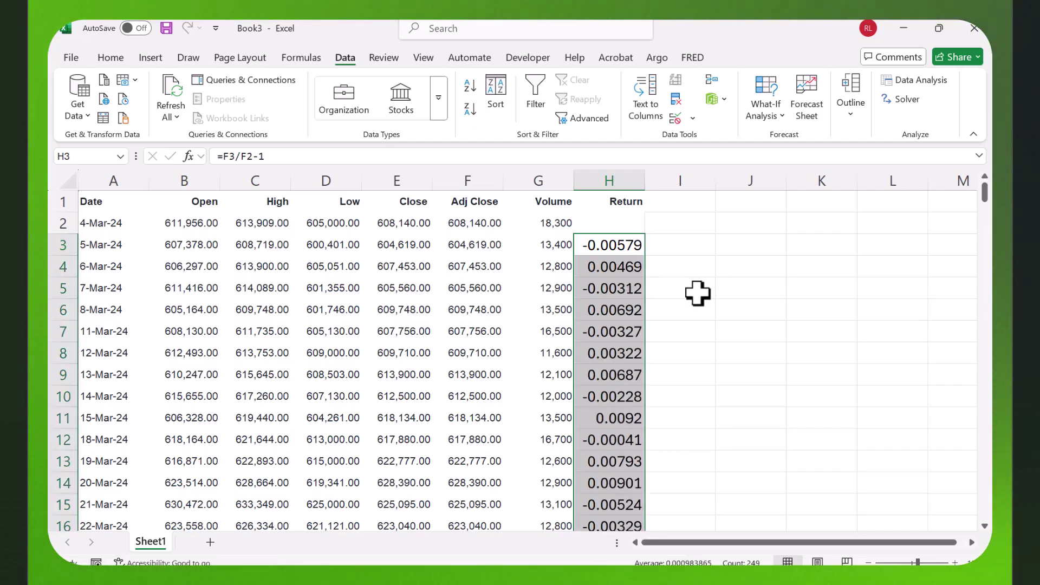
scroll(697, 299, "down", 11)
scroll(698, 303, "down", 6)
scroll(698, 303, "up", 16)
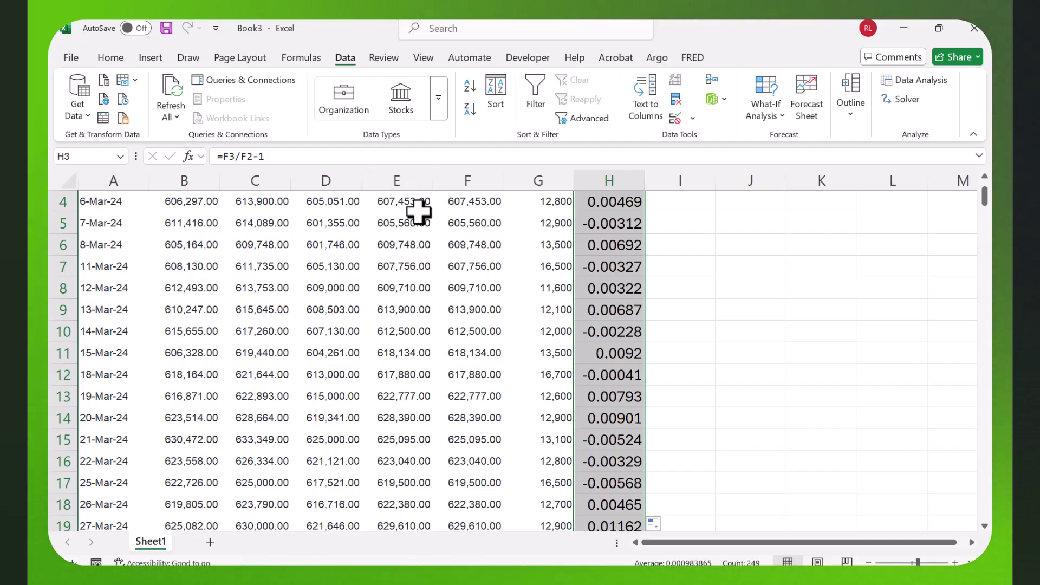
scroll(441, 132, "up", 3)
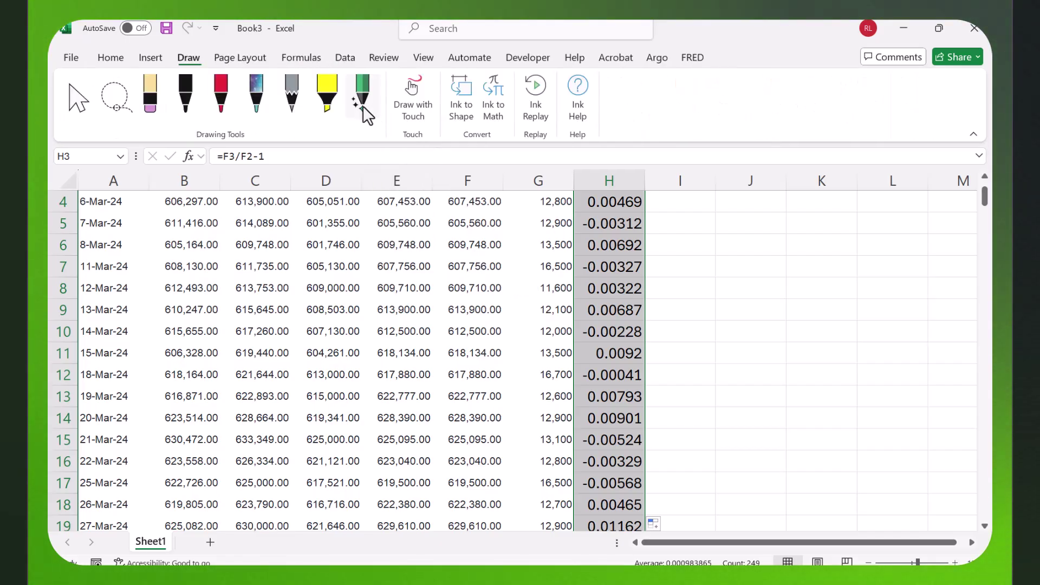
left_click(141, 55)
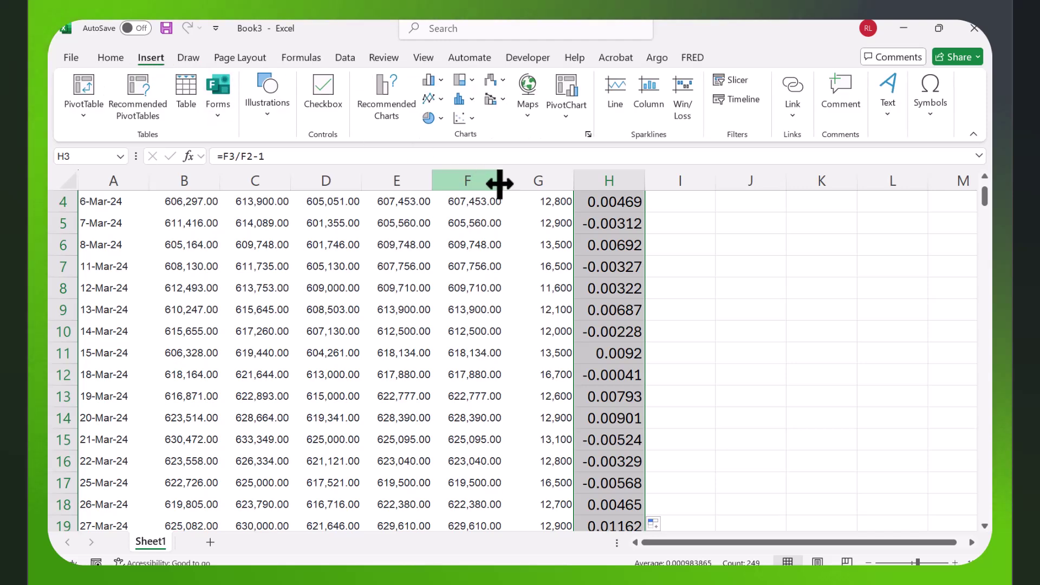
left_click(381, 86)
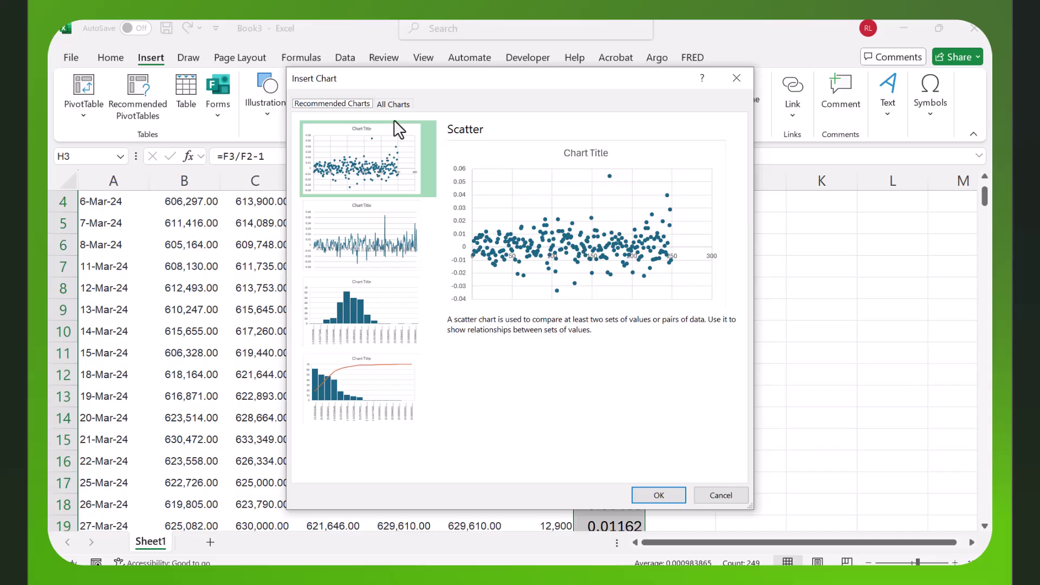
left_click(388, 235)
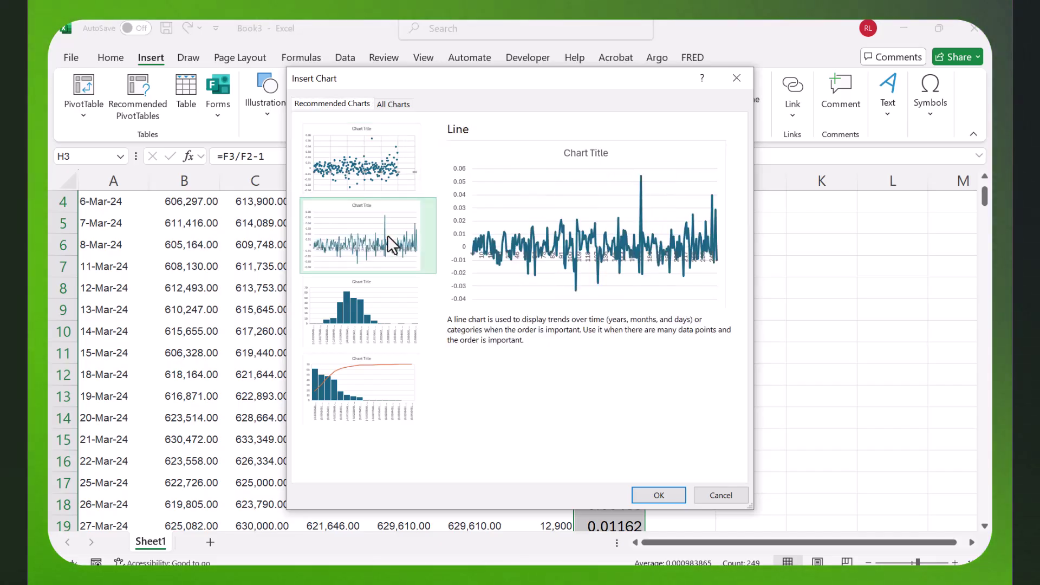
left_click(388, 312)
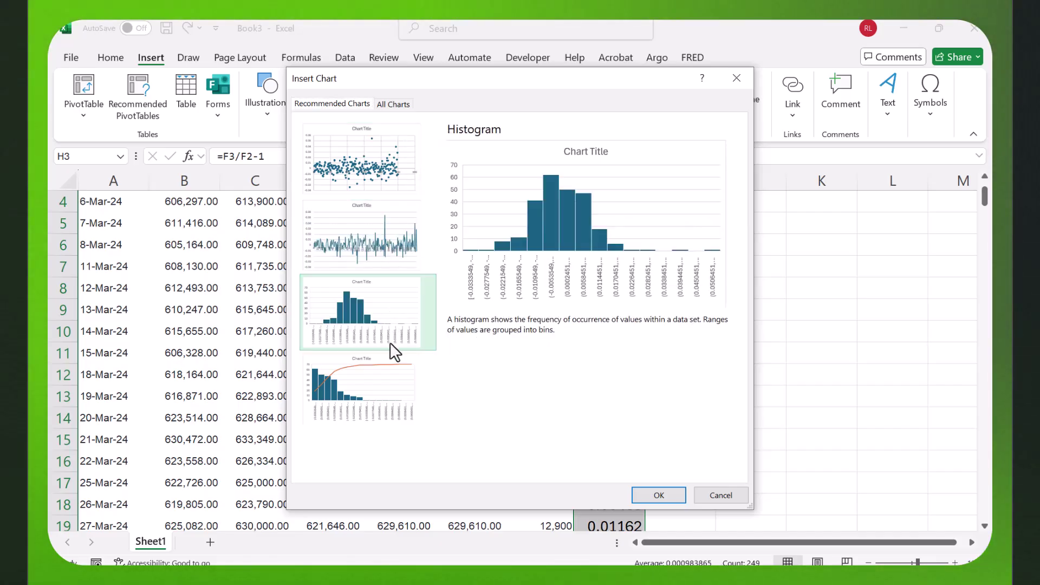
left_click(391, 410)
left_click(349, 162)
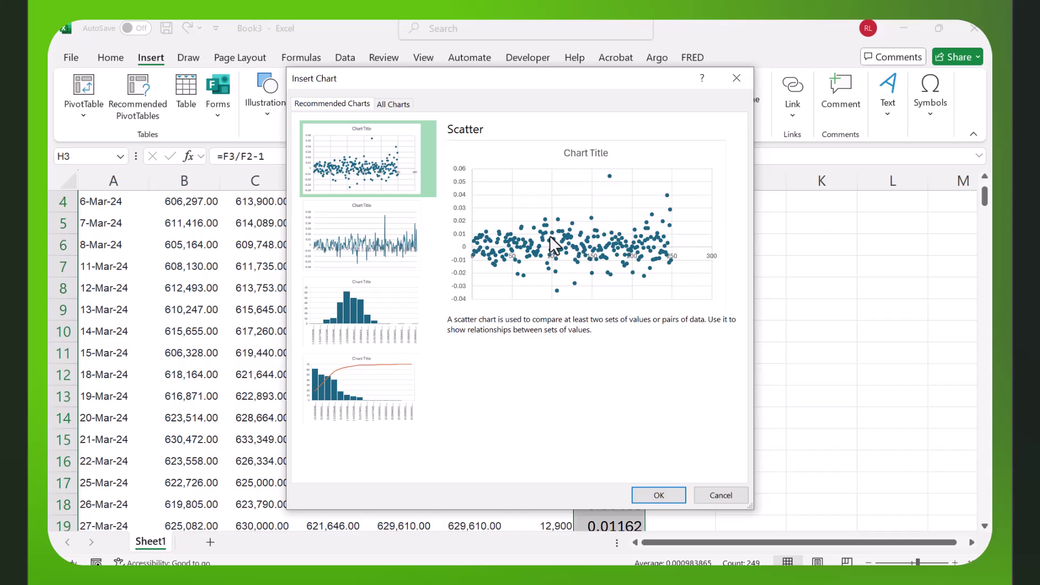
left_click(721, 493)
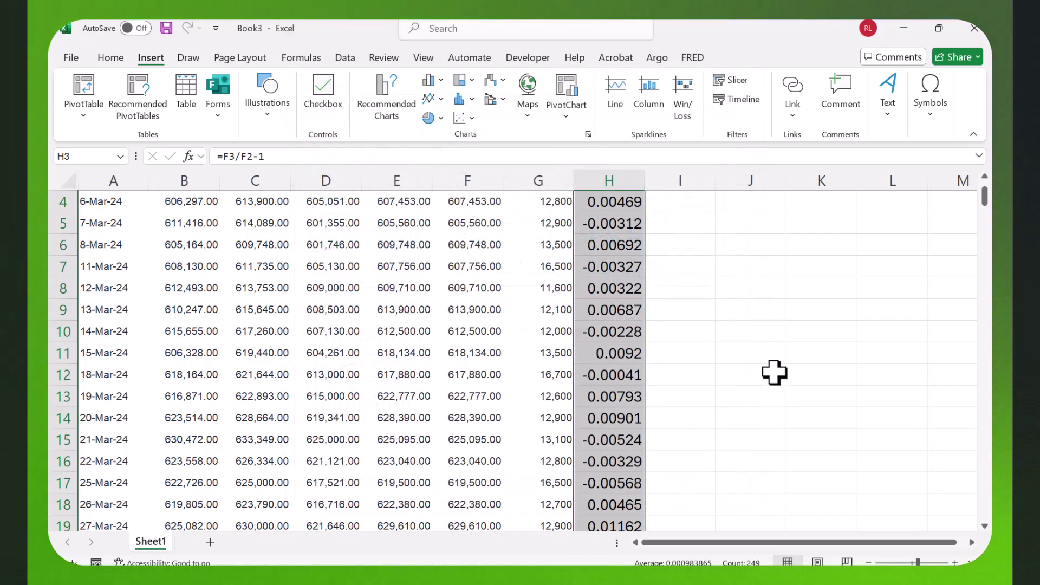
scroll(774, 371, "up", 1)
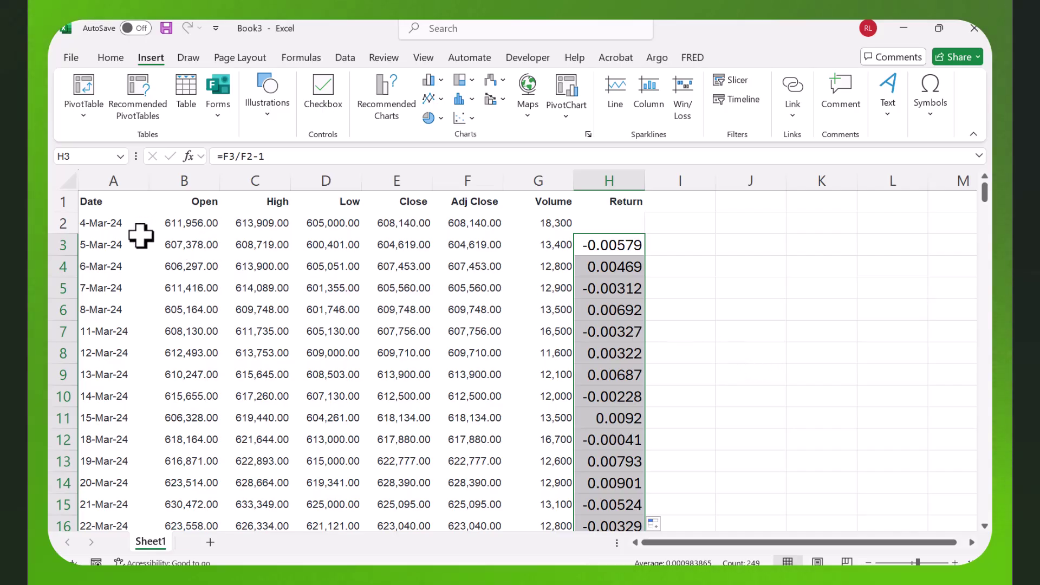